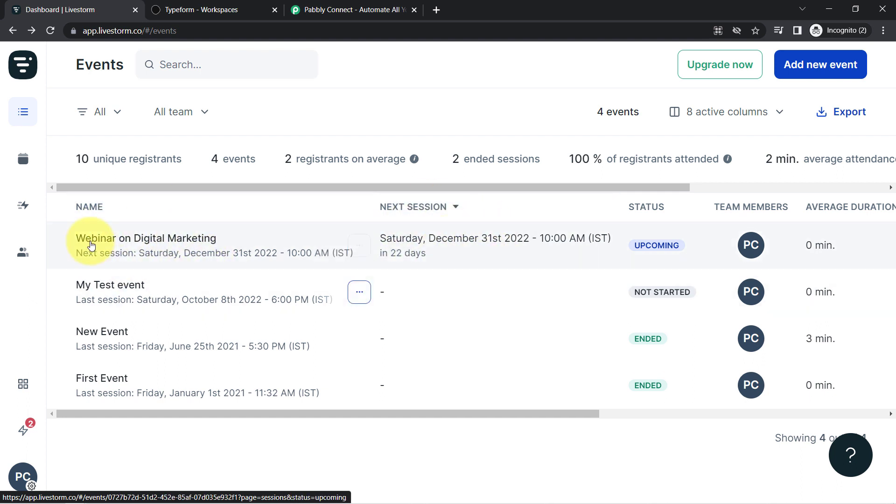
After reviewing the Livestorm events, switch to the Typeform workspace and its three forms
click(201, 9)
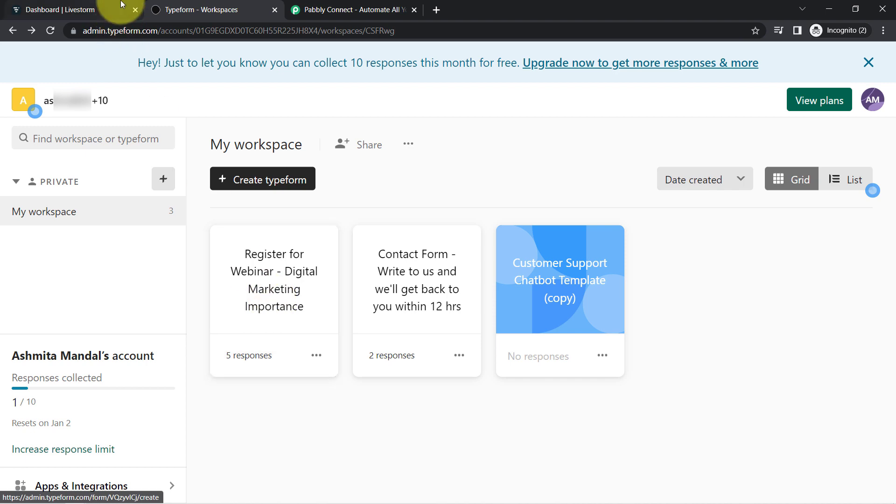
Glance back at the Livestorm events, then bring up the Pabbly Connect homepage
click(88, 9)
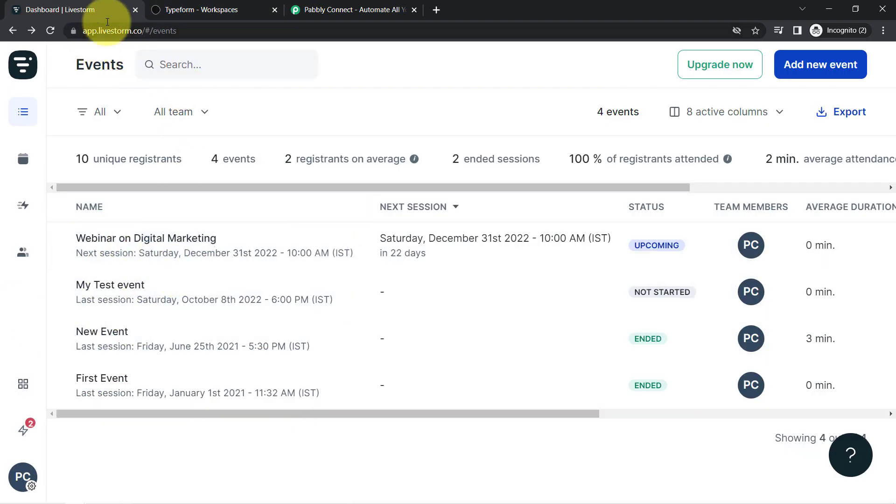
click(160, 7)
click(82, 4)
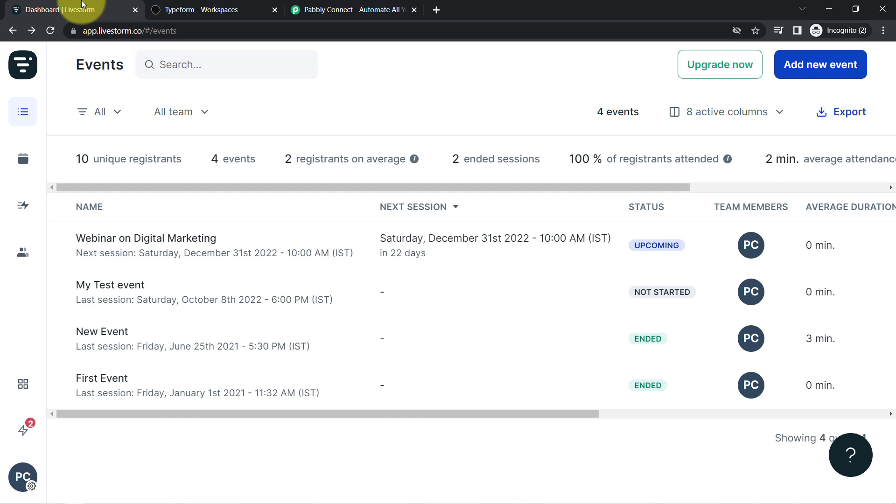
click(299, 8)
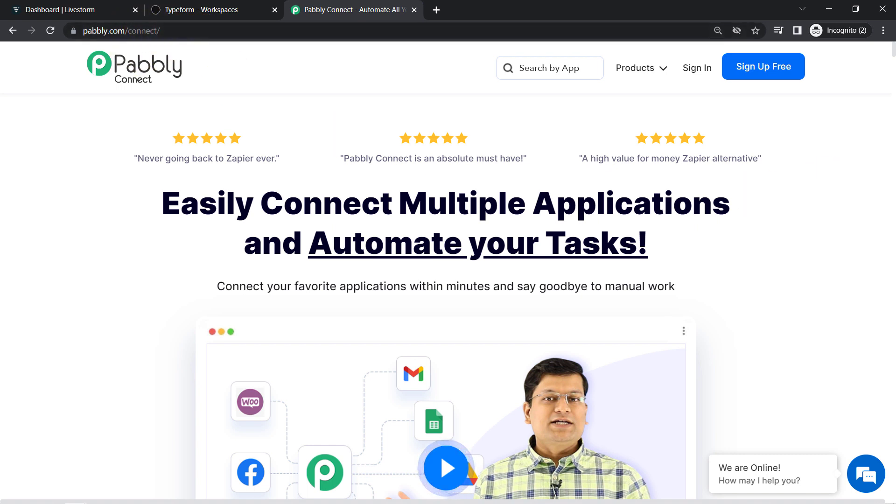
Sign in and launch Pabbly Connect from the All Apps page
click(706, 69)
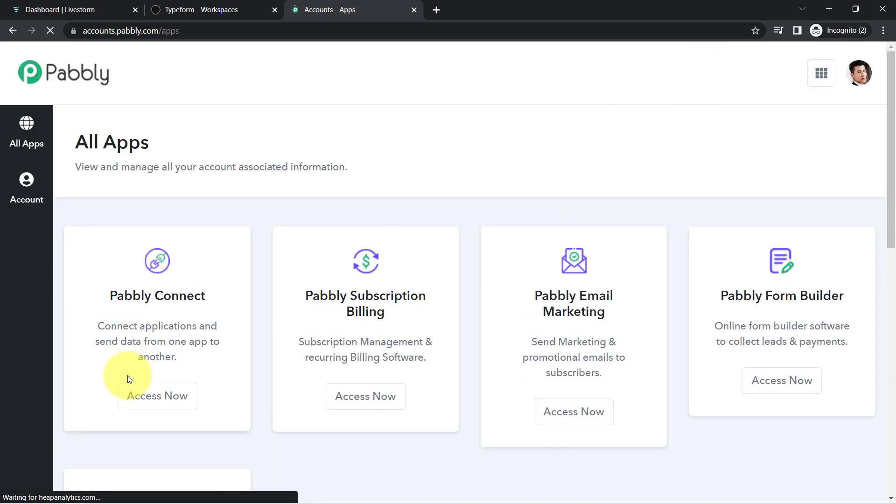
click(145, 410)
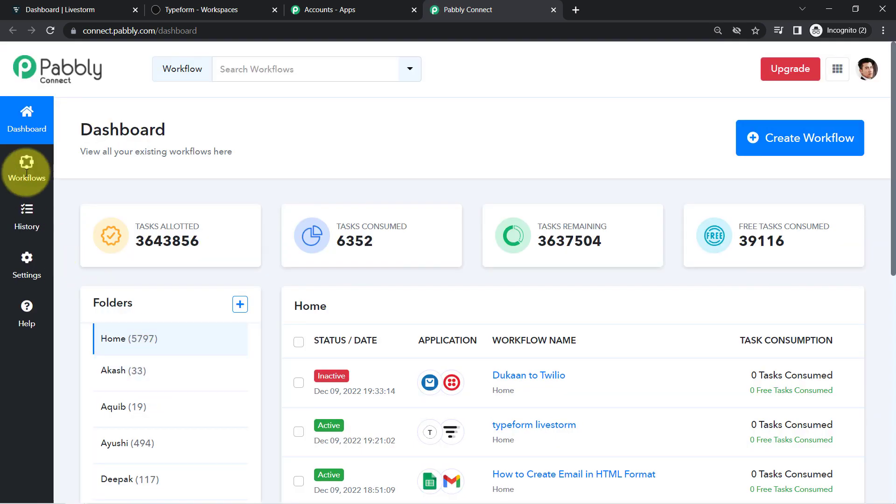
Create a workflow named 'When Form is Submitted -> Add User as Registrant in Typeform'
drag(102, 129, 200, 130)
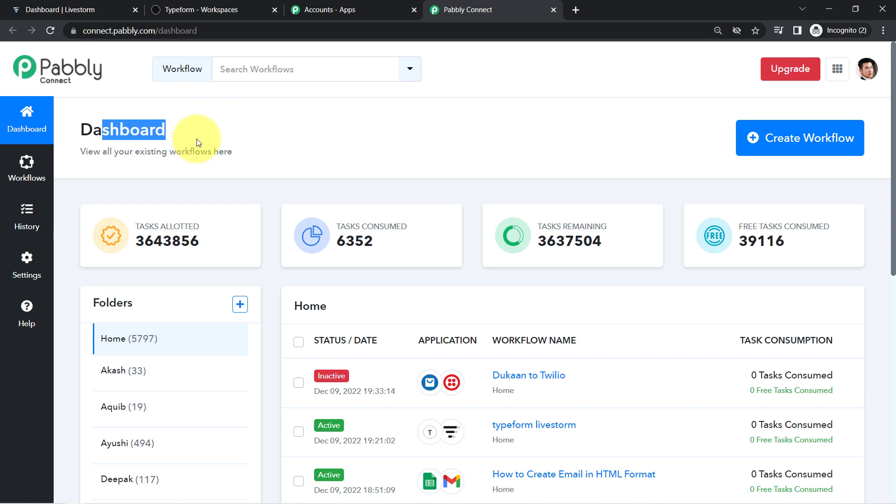
click(822, 135)
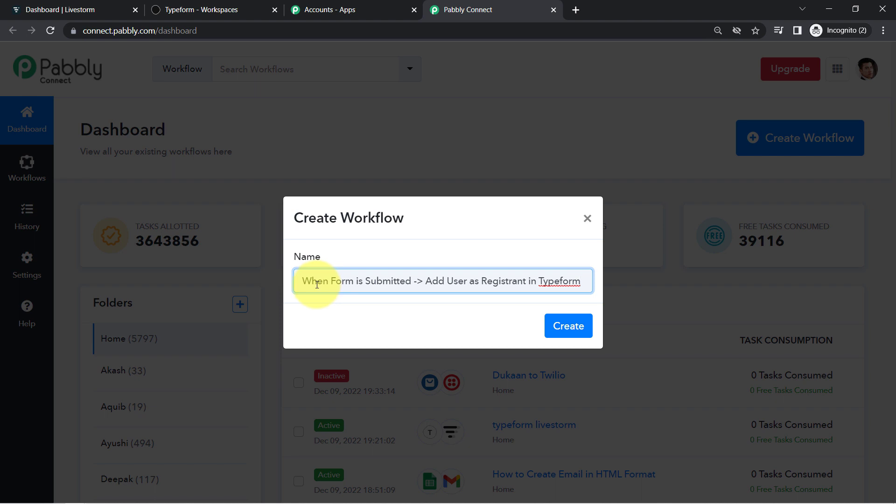
drag(426, 279, 493, 275)
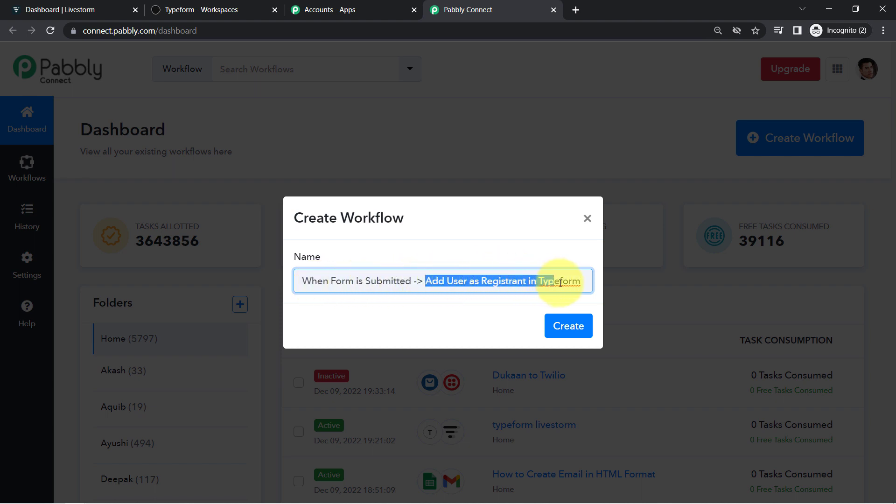
click(566, 329)
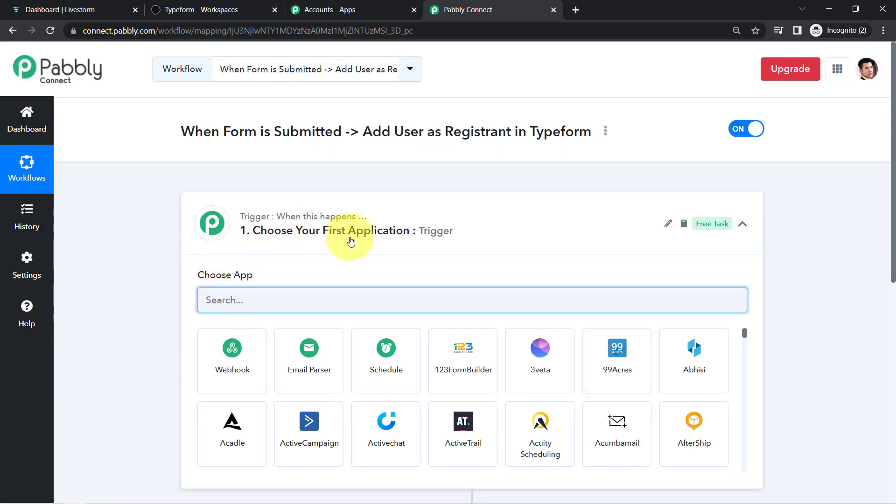
Set Typeform with the New Entry event as the trigger and begin connecting an account
click(351, 241)
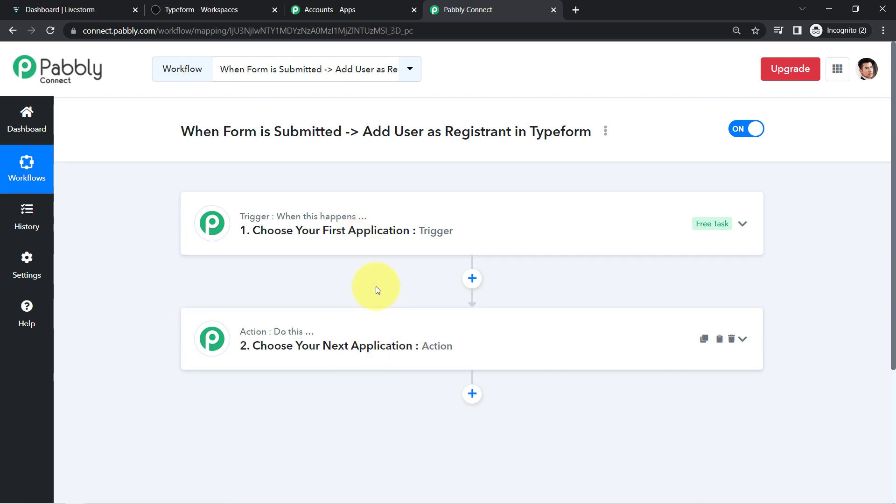
click(382, 243)
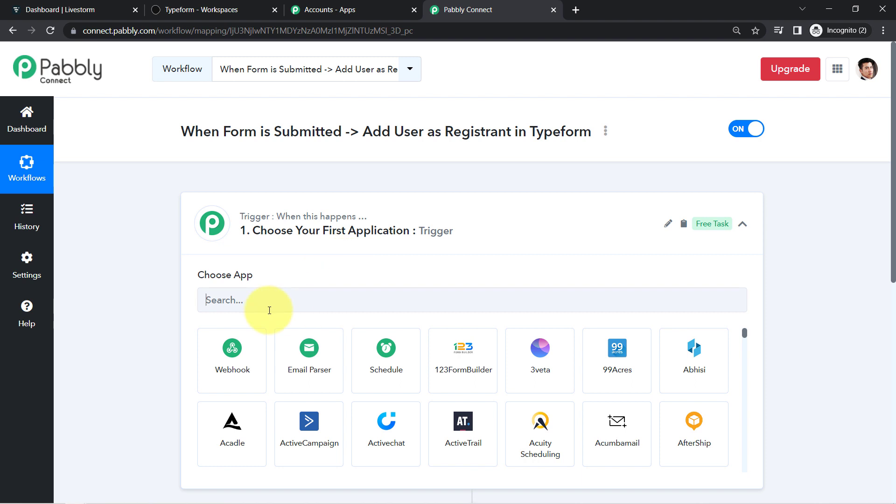
text(typ)
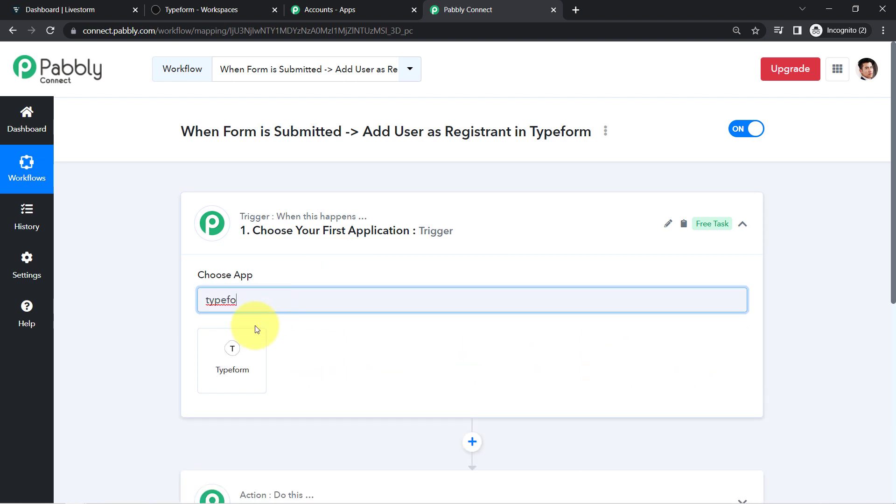
text(efo)
click(233, 343)
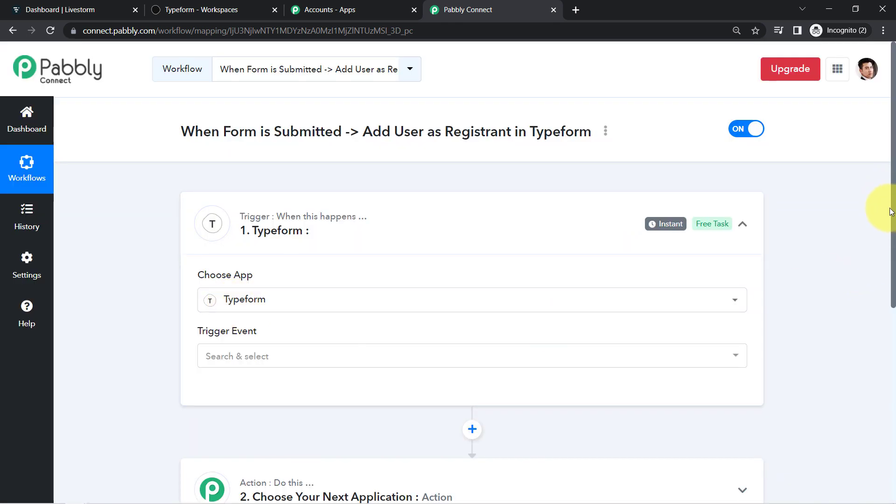
click(230, 357)
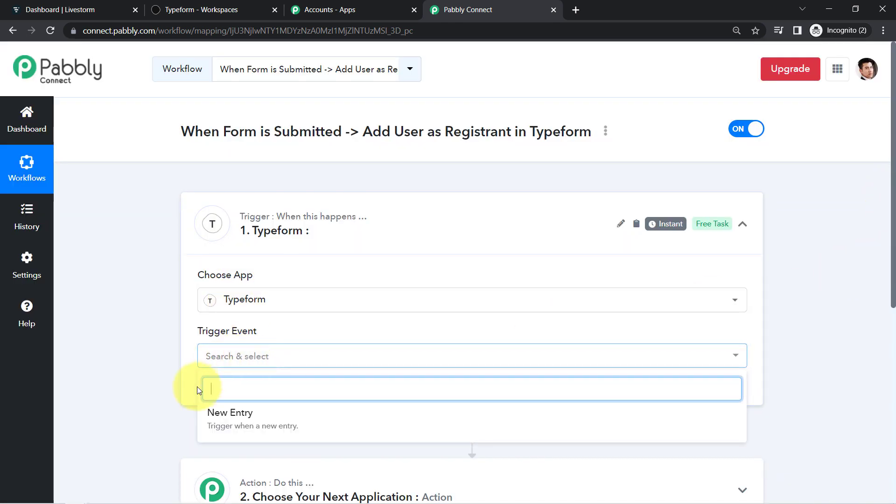
click(247, 415)
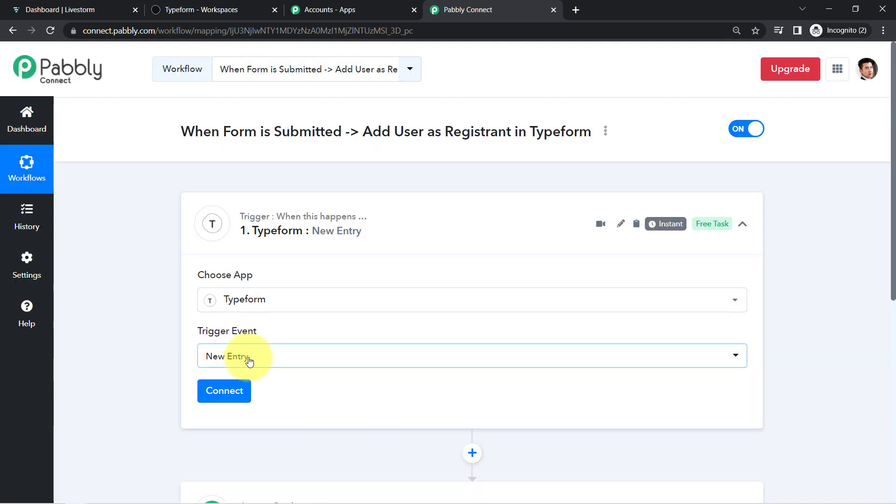
click(228, 399)
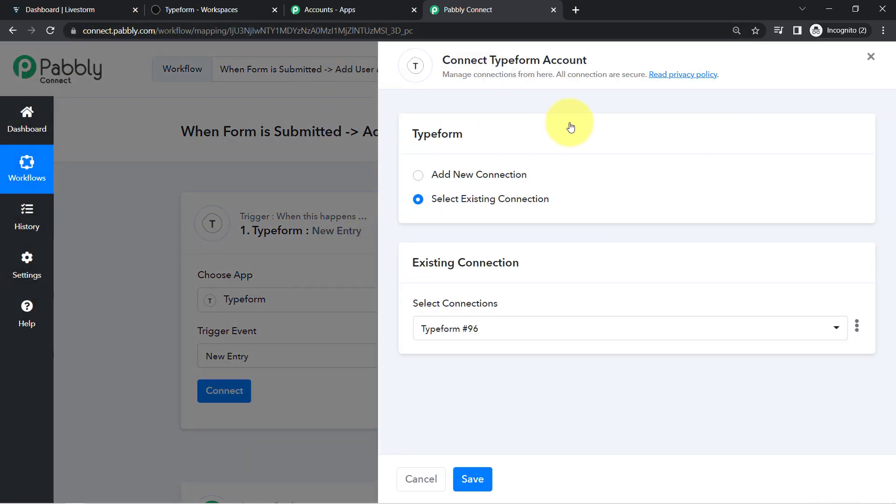
Add a new Typeform connection and accept Pabbly Connect's access request
click(515, 174)
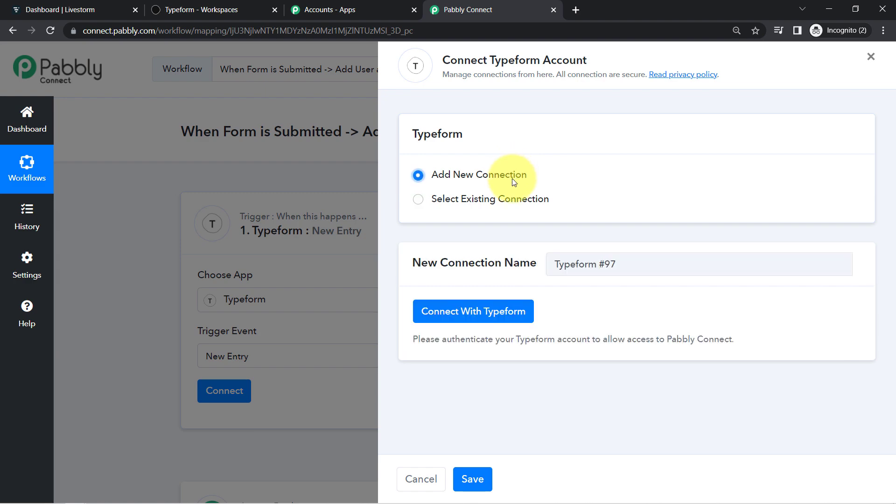
click(462, 315)
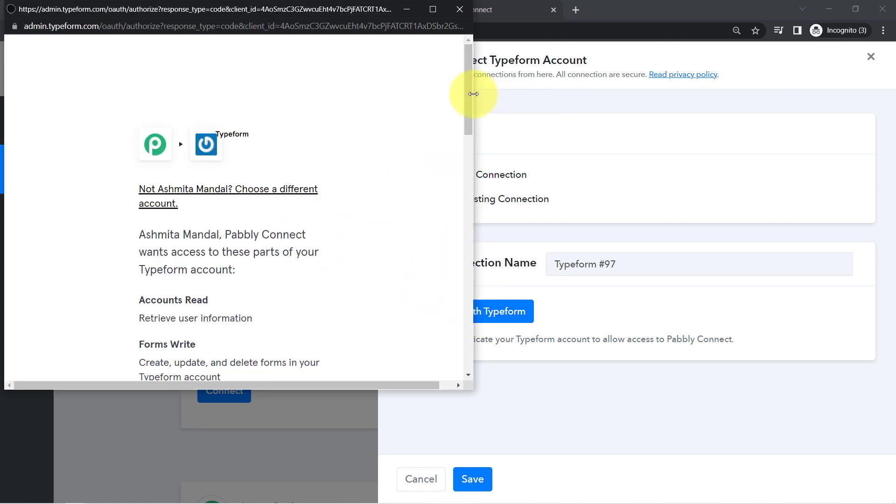
drag(469, 126, 456, 356)
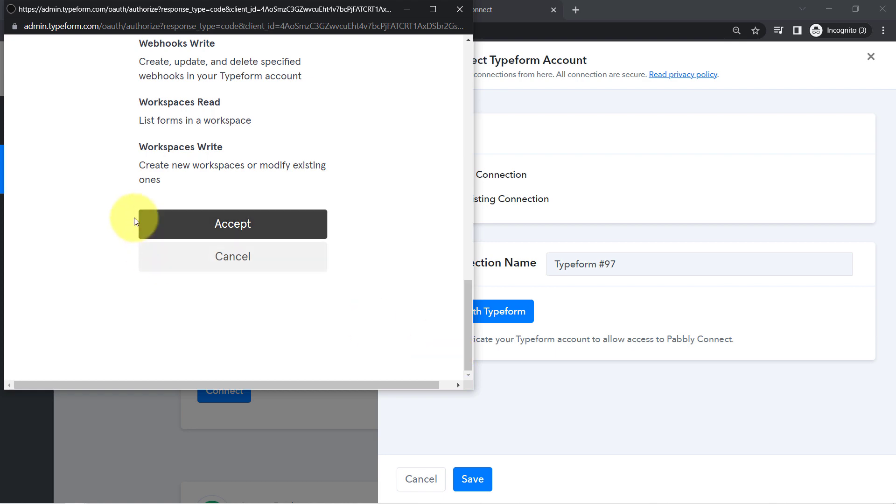
click(220, 236)
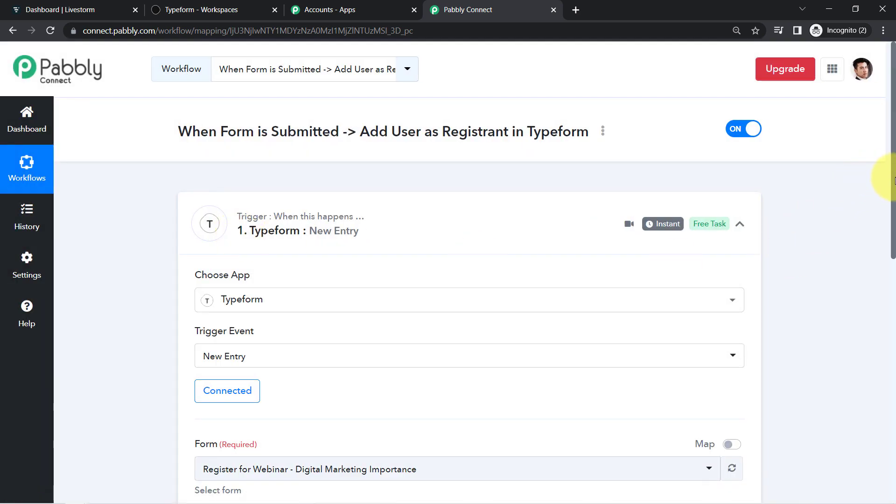
Choose the 'Register for Webinar - Digital Marketing Importance' form and save, sending a test request
drag(894, 182, 892, 273)
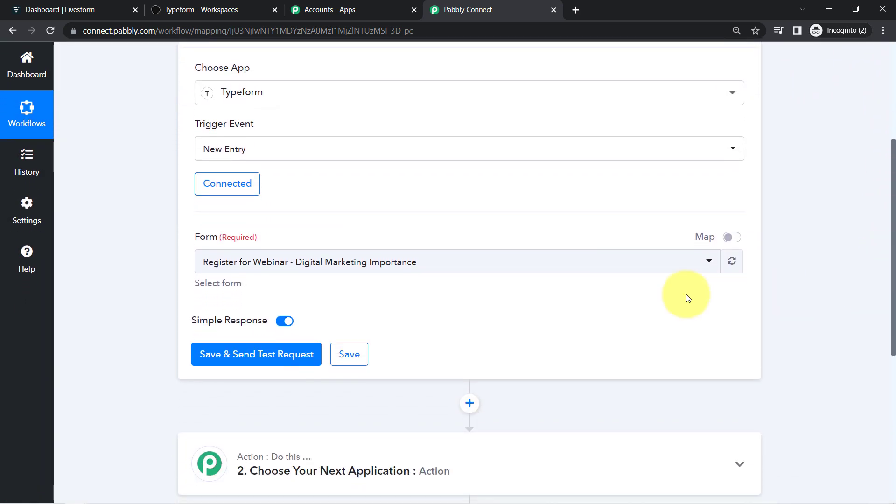
click(252, 263)
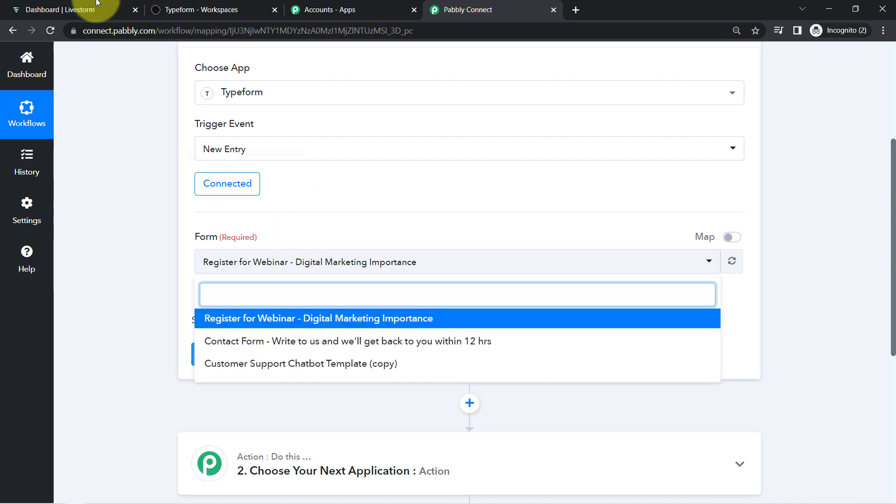
click(185, 9)
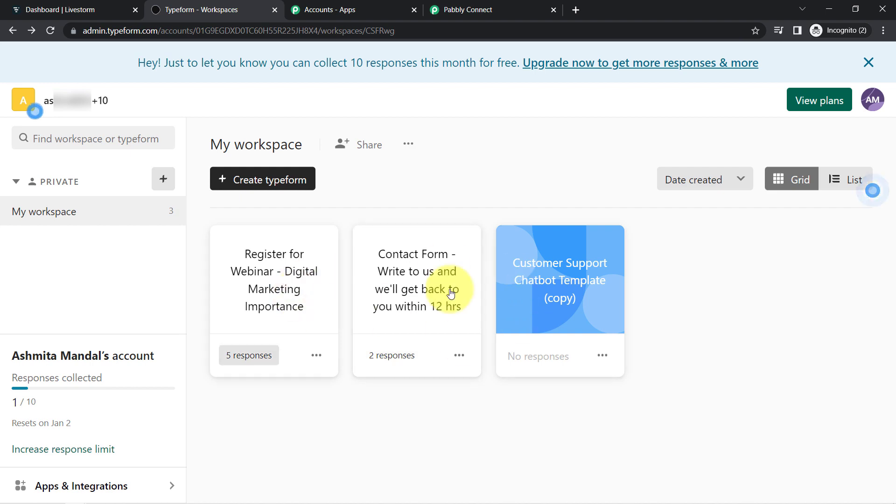
drag(432, 9, 406, 9)
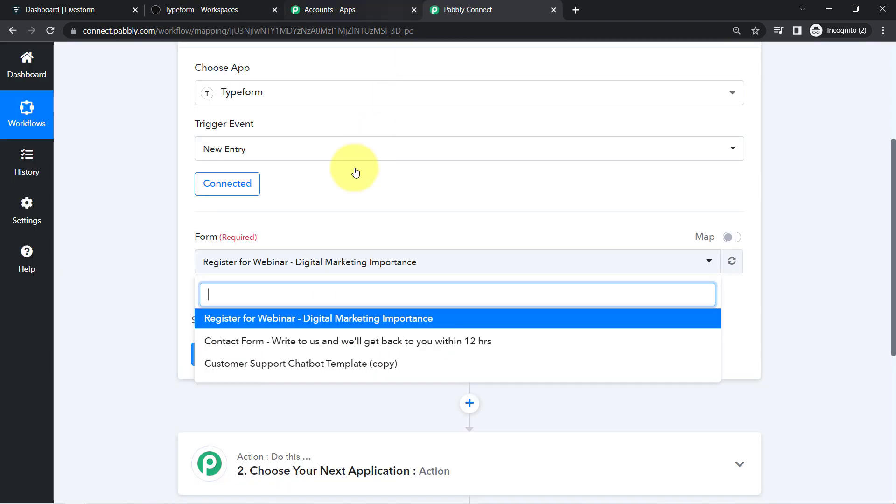
click(155, 5)
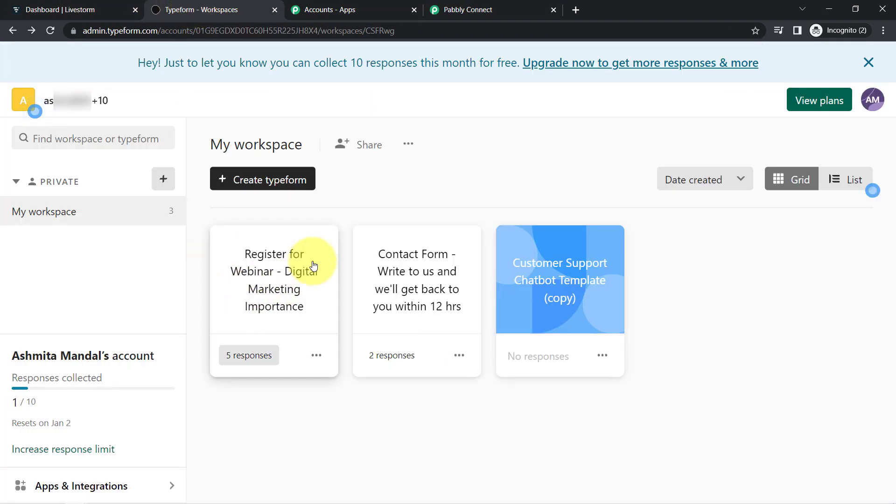
click(283, 270)
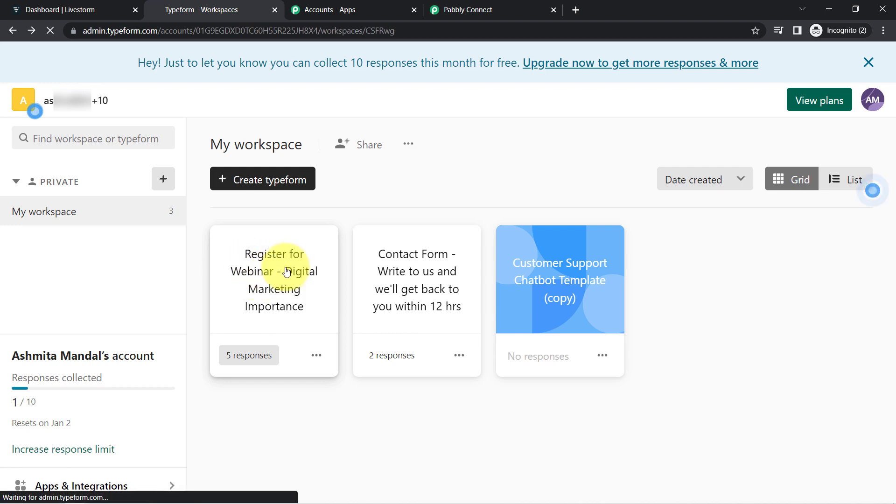
click(320, 9)
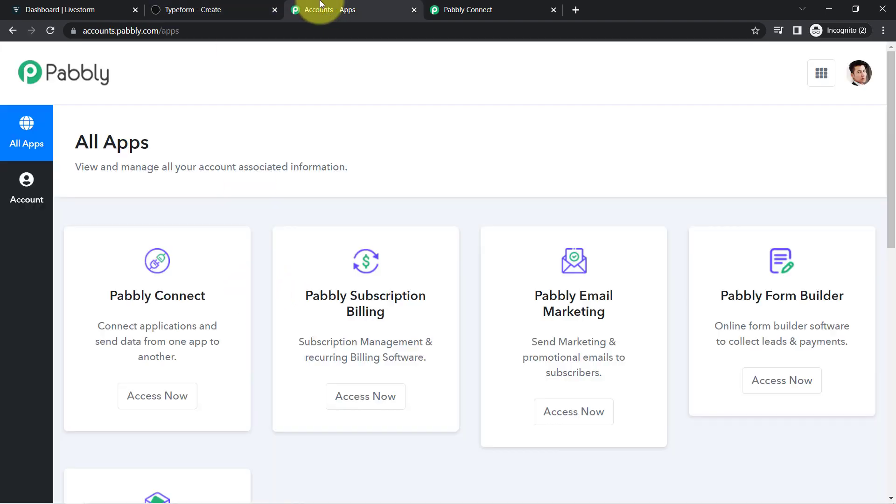
click(436, 9)
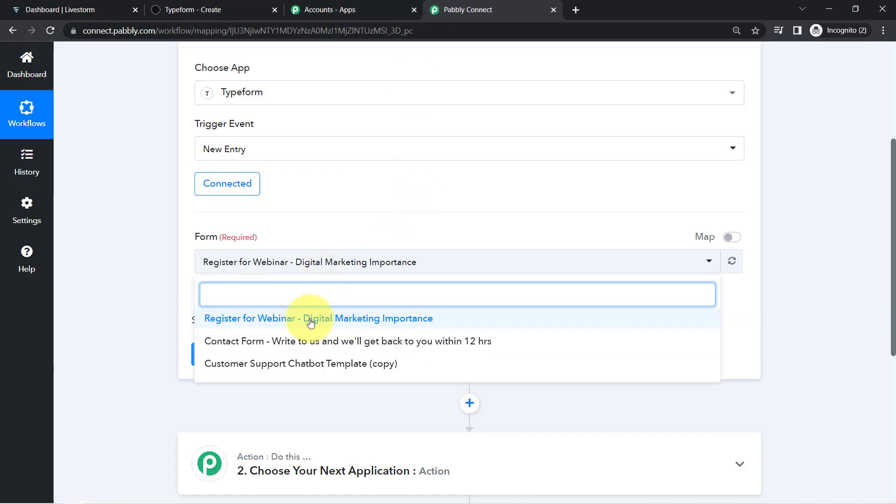
click(344, 322)
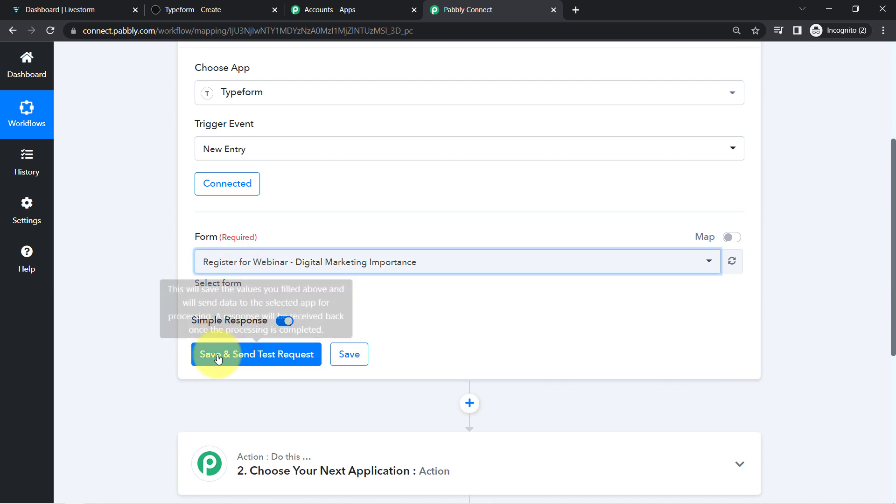
click(217, 355)
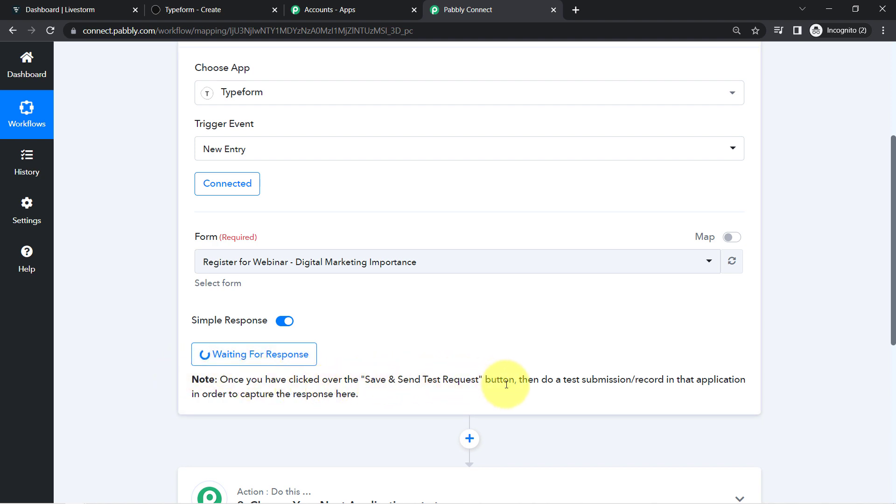
Highlight the instructions about making a test submission to capture the response
drag(535, 383, 686, 383)
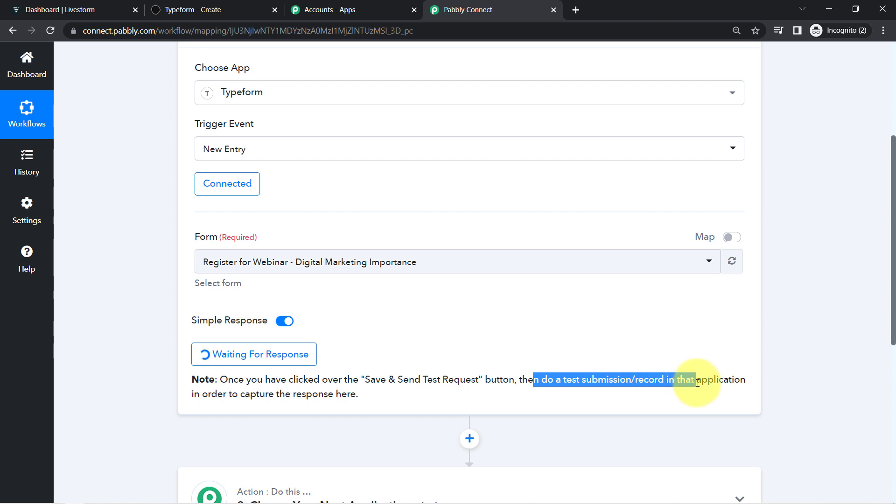
drag(199, 394, 369, 396)
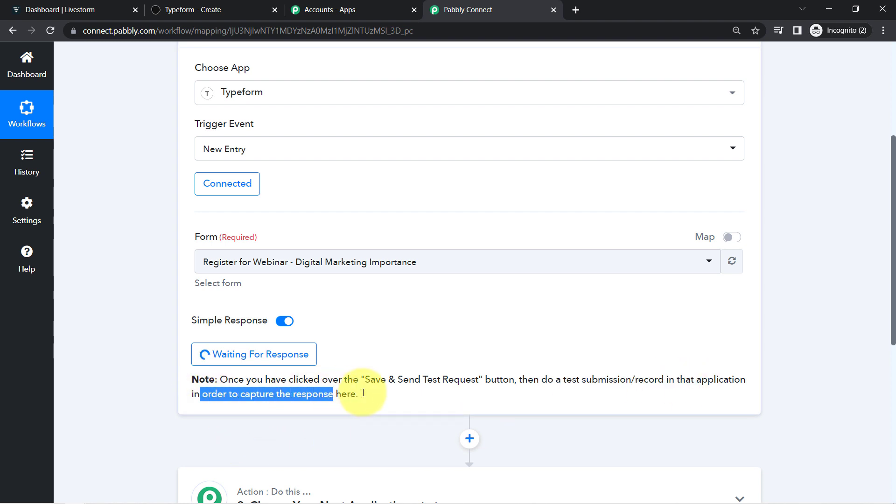
click(373, 404)
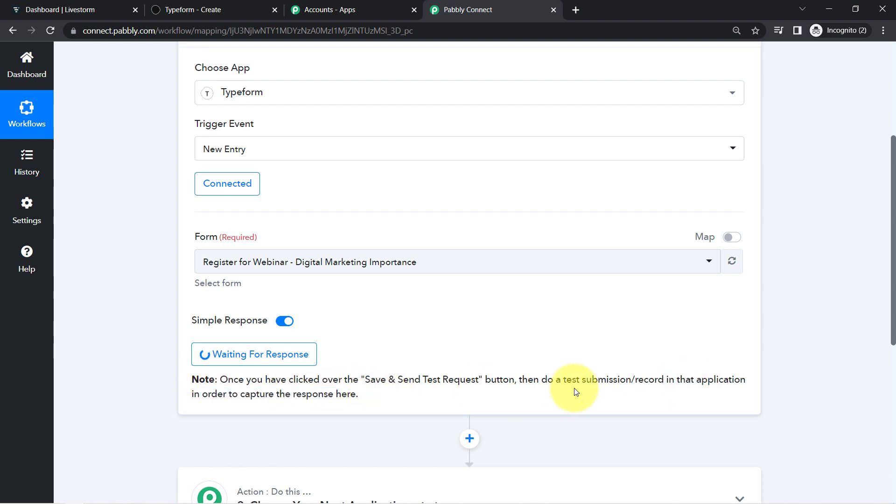
drag(567, 383, 648, 383)
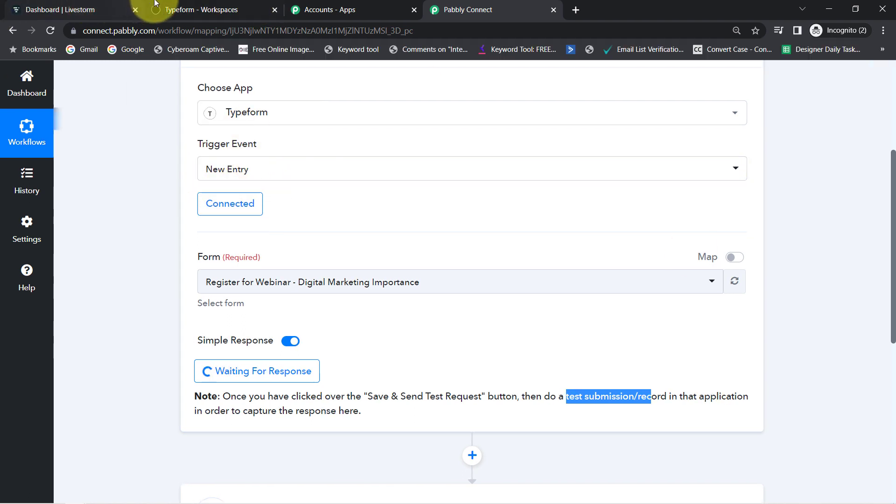
Copy the webinar form's public share link and load it in a new browser tab
click(187, 9)
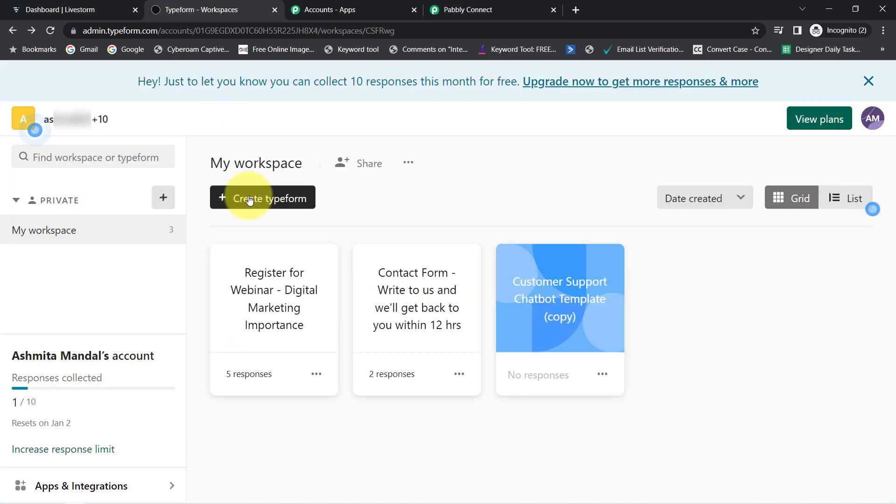
click(249, 200)
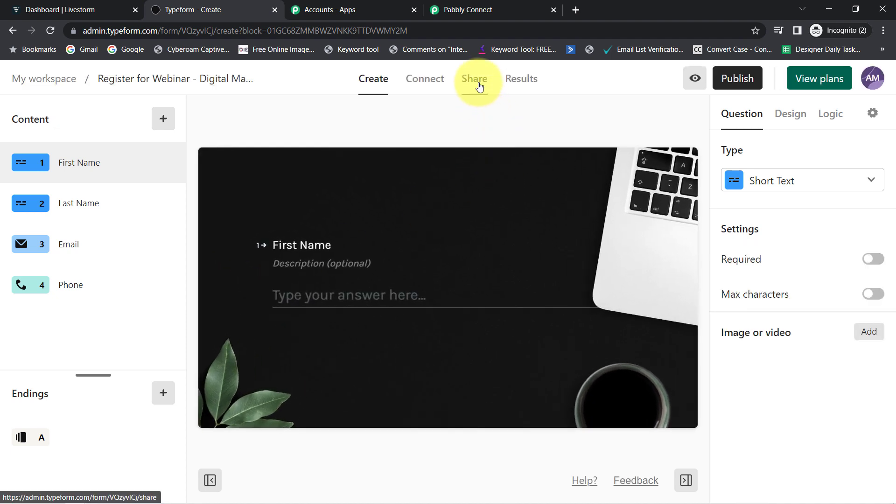
click(479, 85)
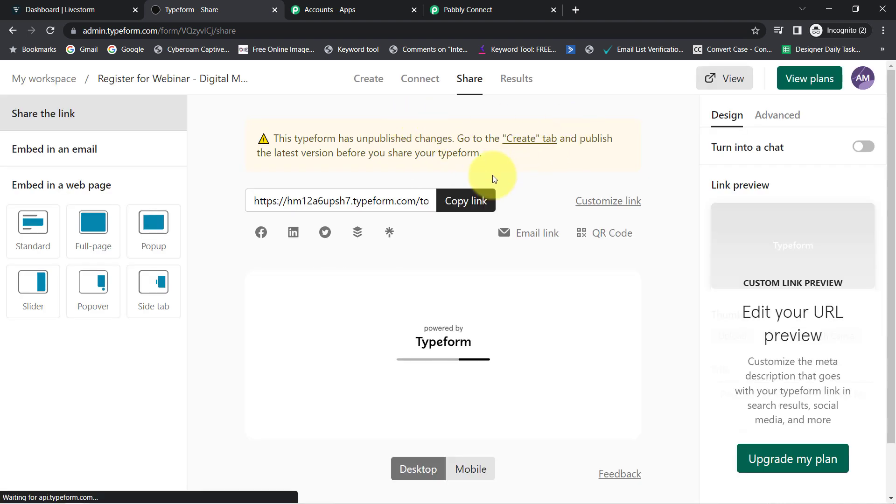
click(477, 200)
click(573, 14)
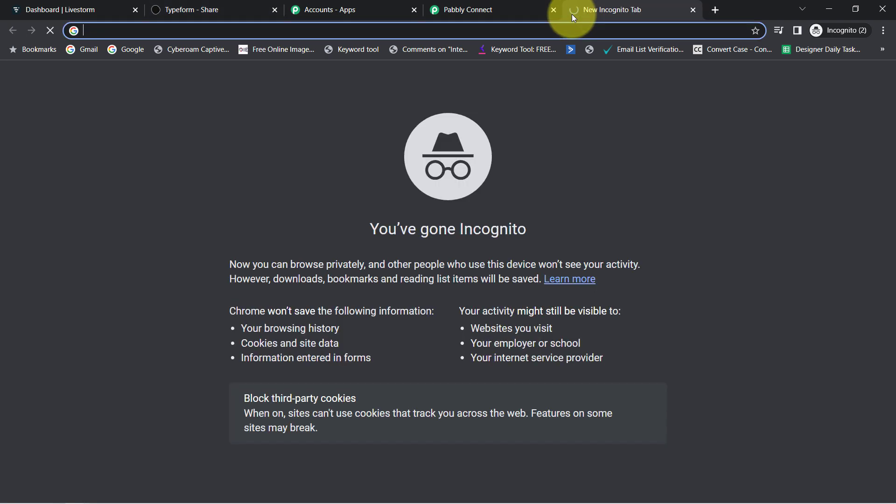
key(ctrl+v)
key(Return)
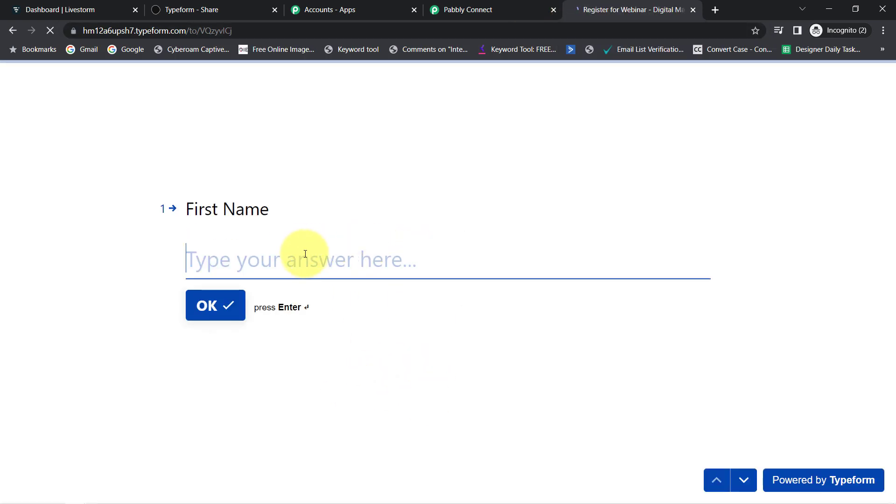
Fill the webinar form with a dummy first and last name, e-mail and phone number, and submit
text(Dummy)
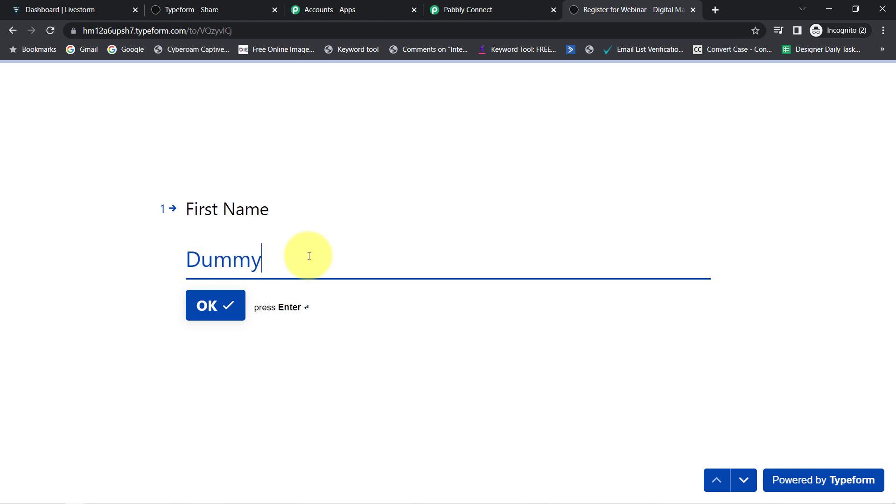
key(Return)
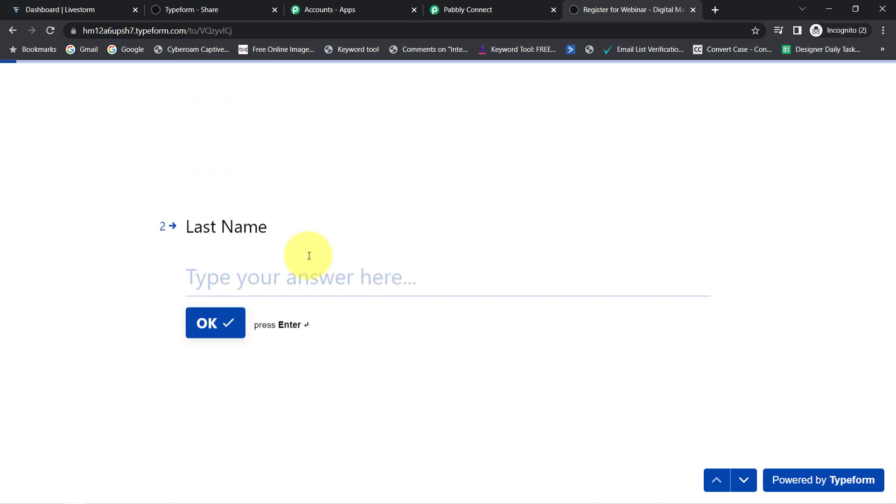
text(User)
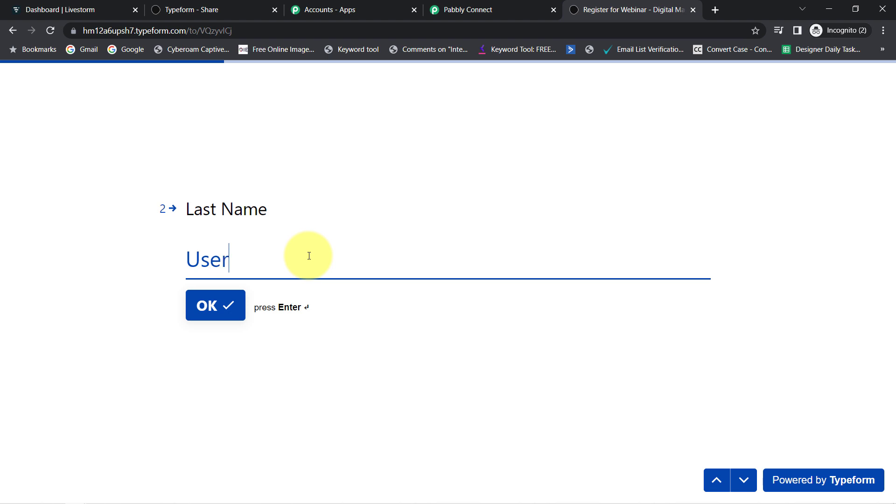
key(Return)
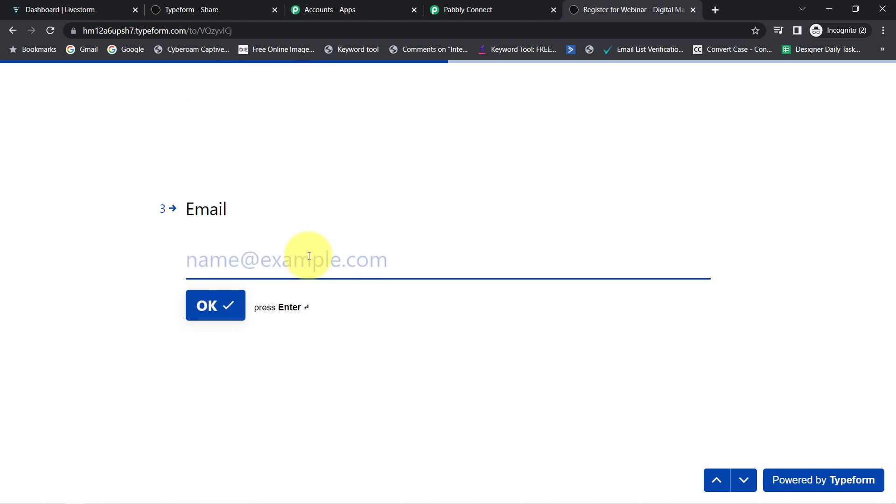
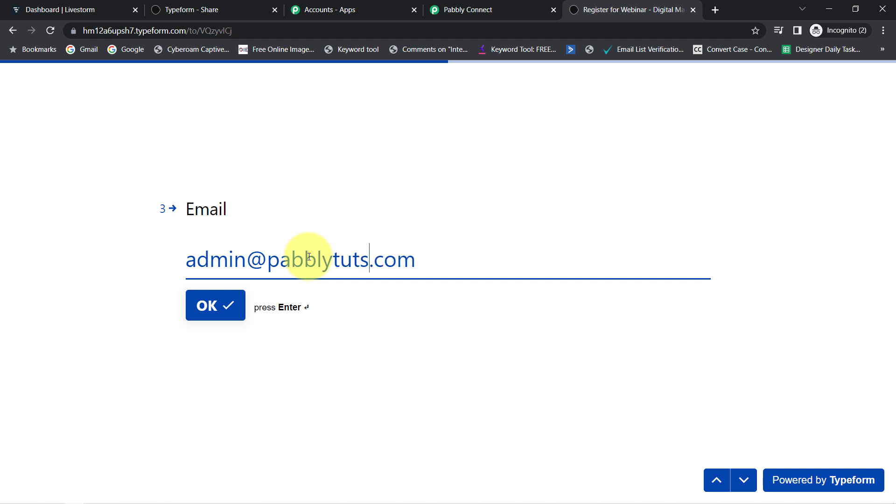
key(Return)
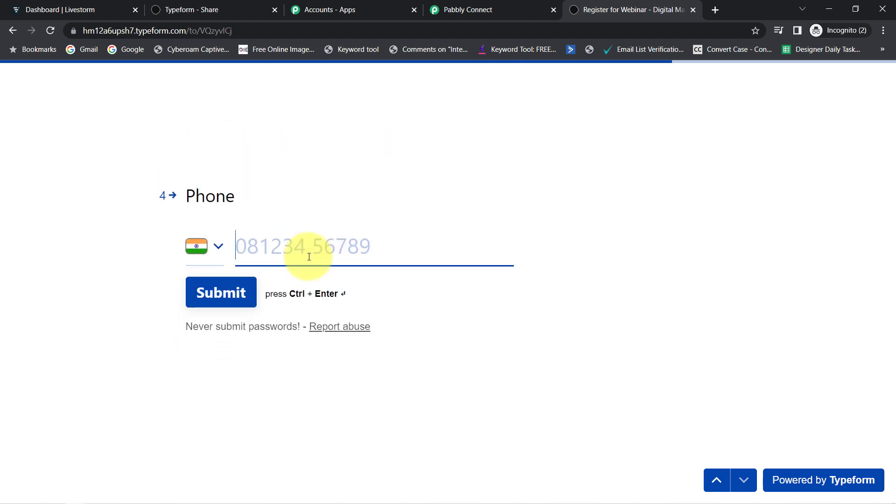
text(92222)
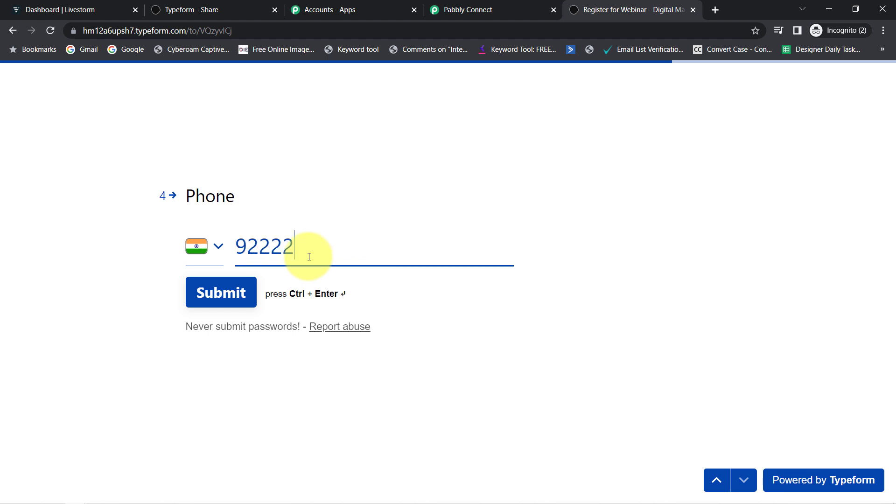
text( 22222)
click(226, 291)
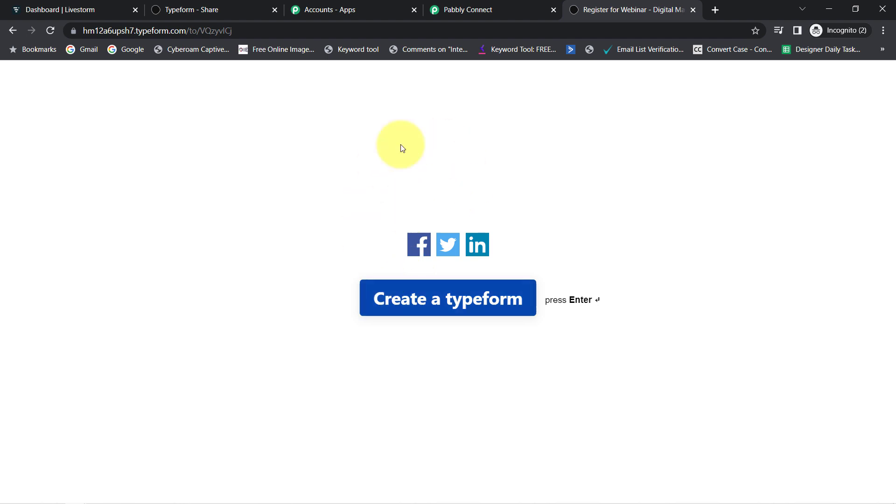
click(468, 7)
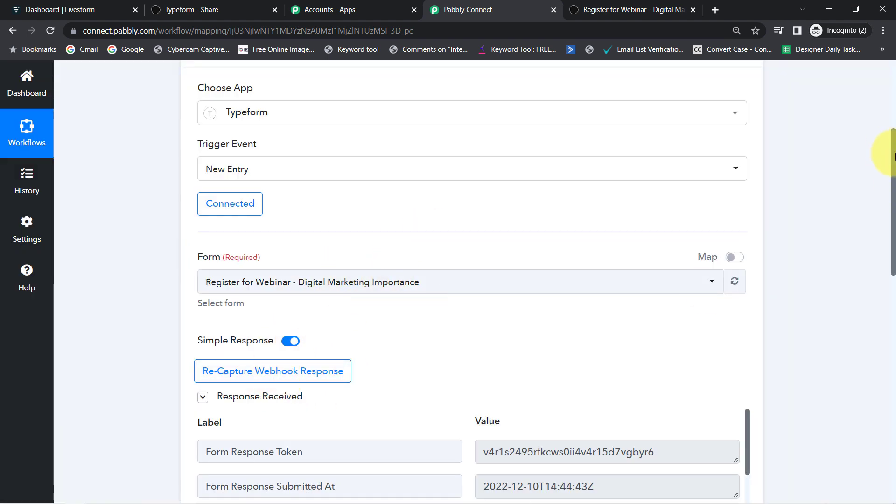
Review the captured submission timestamp and form title in the Typeform test response
drag(894, 156, 892, 248)
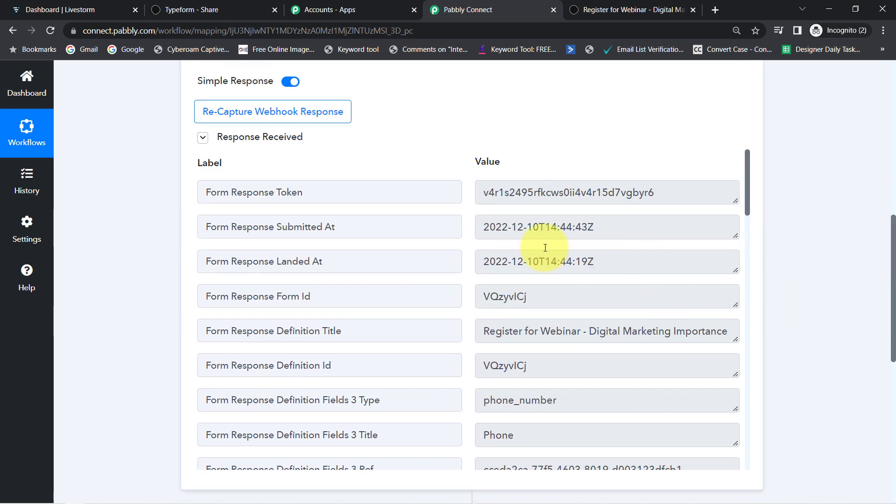
mouse_move(236, 227)
mouse_down()
mouse_move(320, 229)
mouse_move(230, 227)
mouse_up()
drag(495, 229, 567, 232)
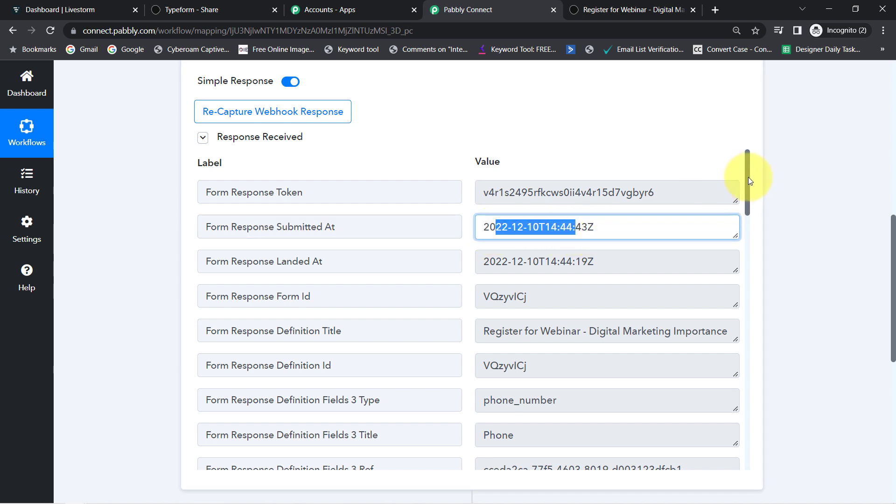
scroll(749, 177, down, 2)
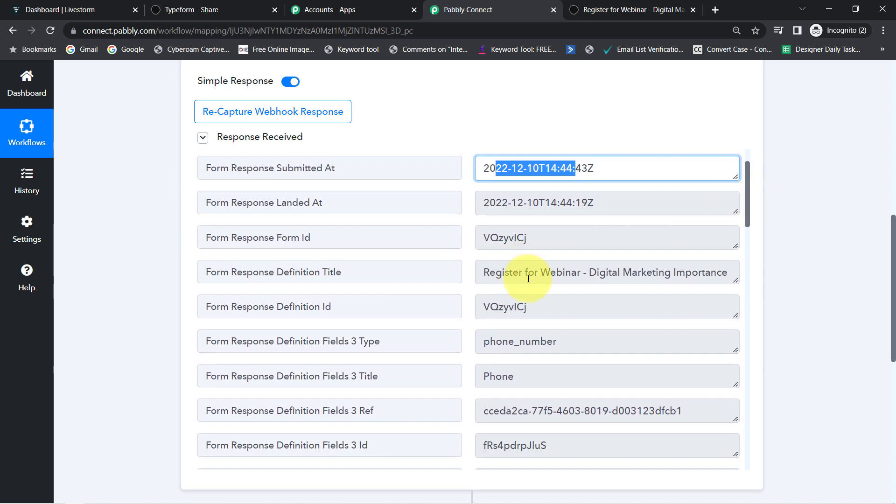
drag(527, 274, 647, 276)
Check the captured e-mail, last name User and first name Dummy, then reach the next action step
drag(749, 183, 743, 314)
drag(508, 297, 545, 302)
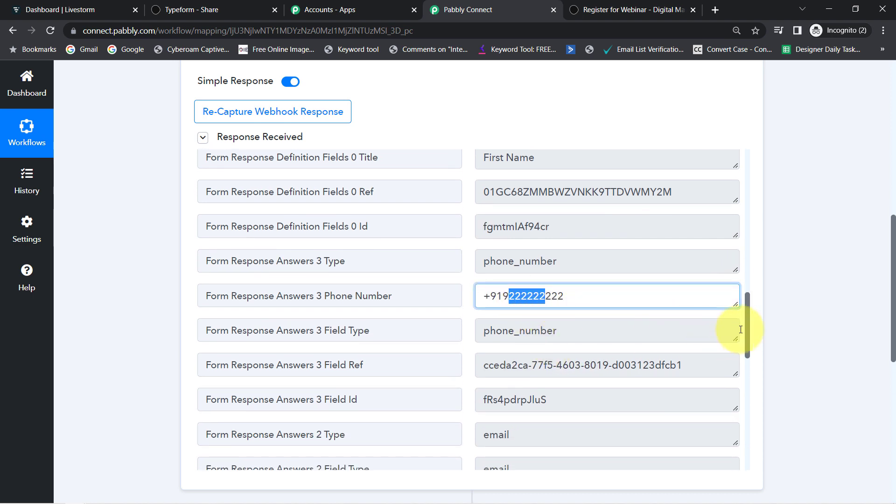
drag(747, 318, 750, 364)
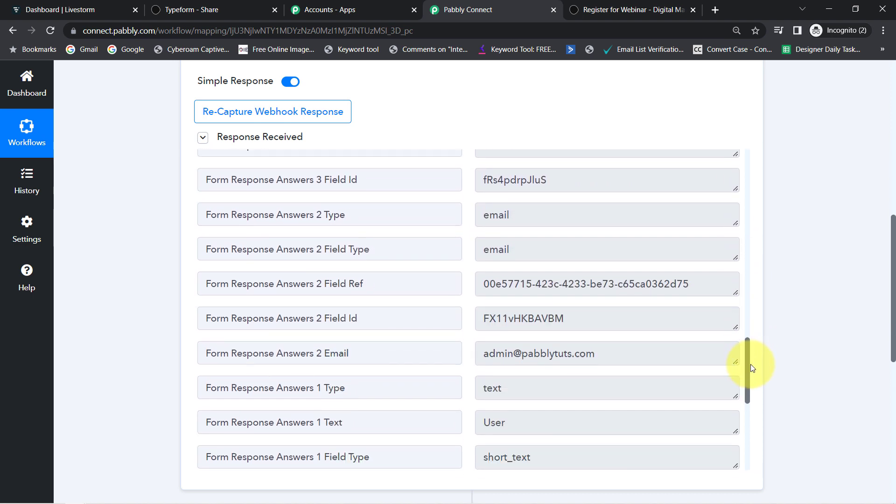
drag(546, 351, 602, 402)
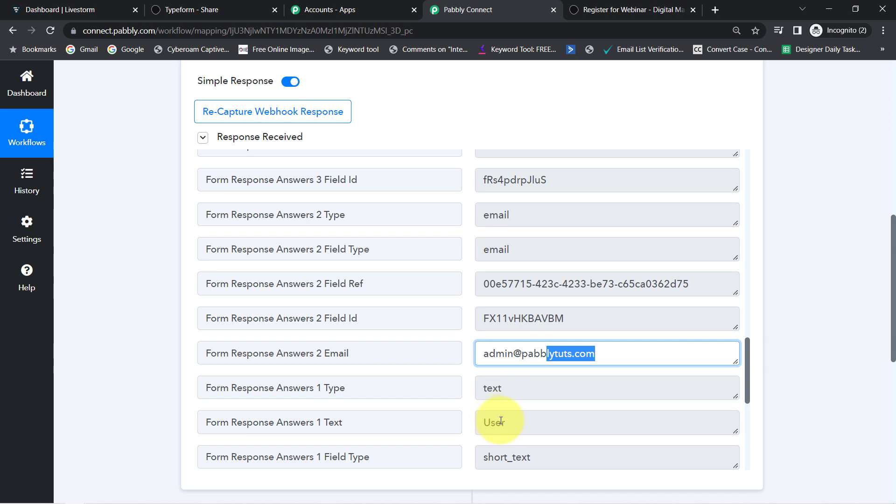
drag(501, 420, 751, 438)
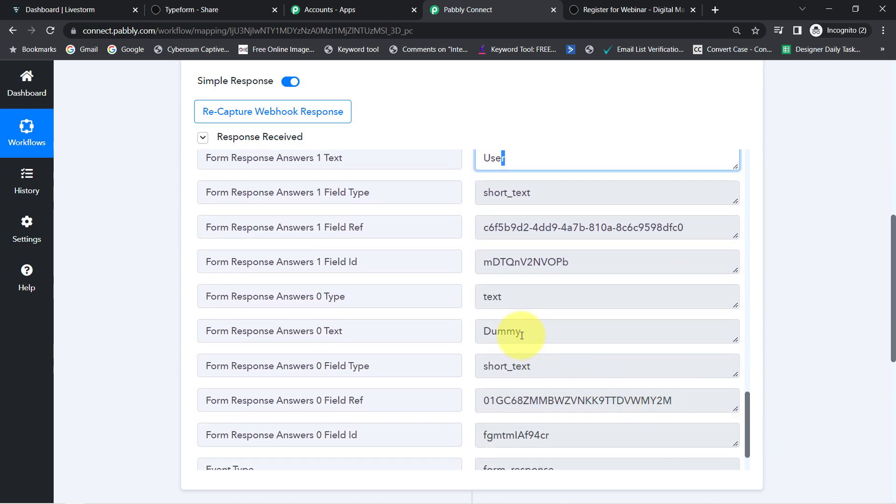
drag(516, 333, 533, 333)
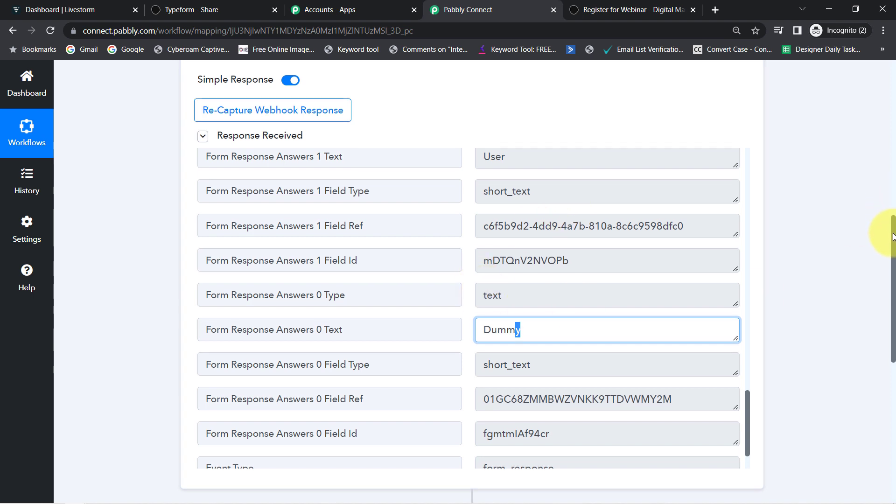
drag(892, 234, 873, 362)
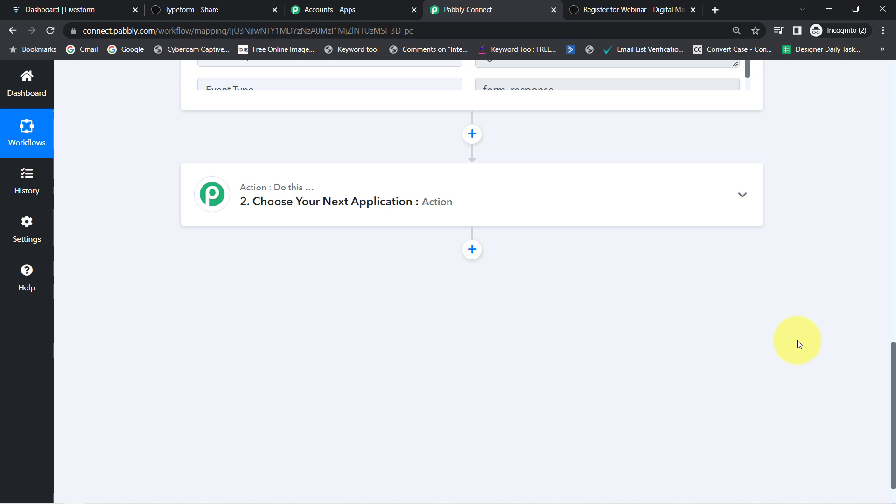
Make the action step Livestorm with the Create New Registrant event, and open its account connection settings
click(379, 198)
click(219, 270)
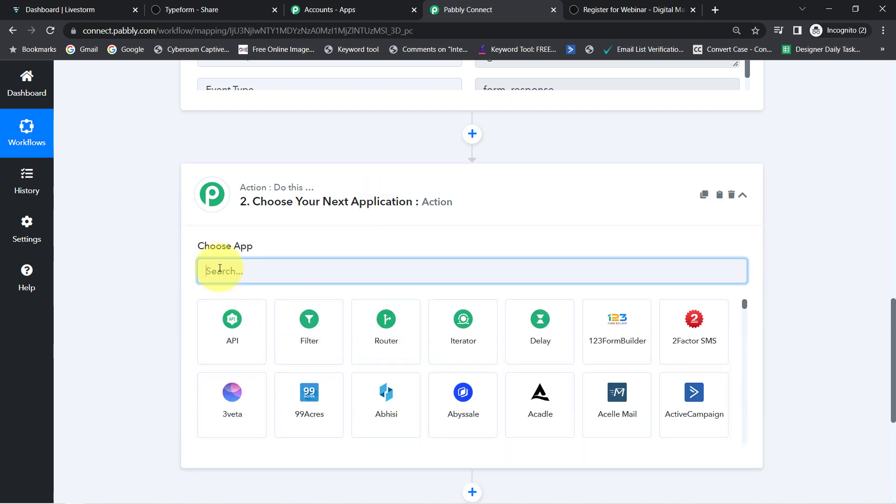
text(lives)
click(227, 335)
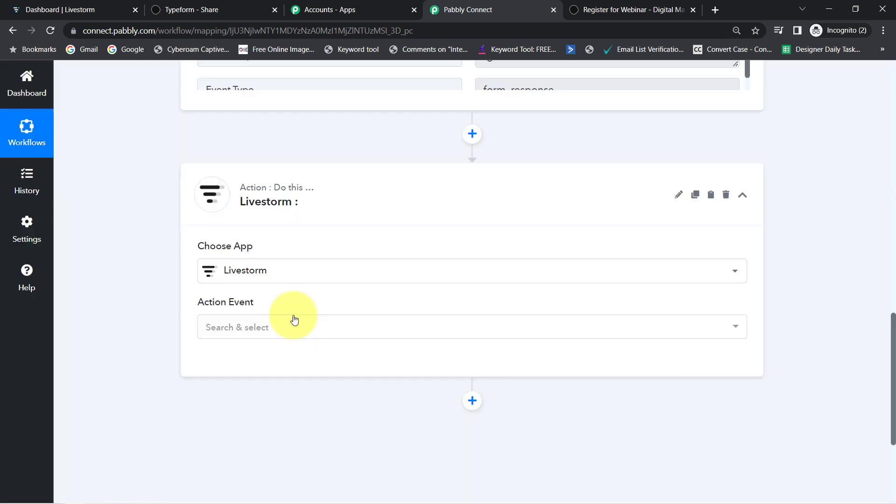
click(230, 328)
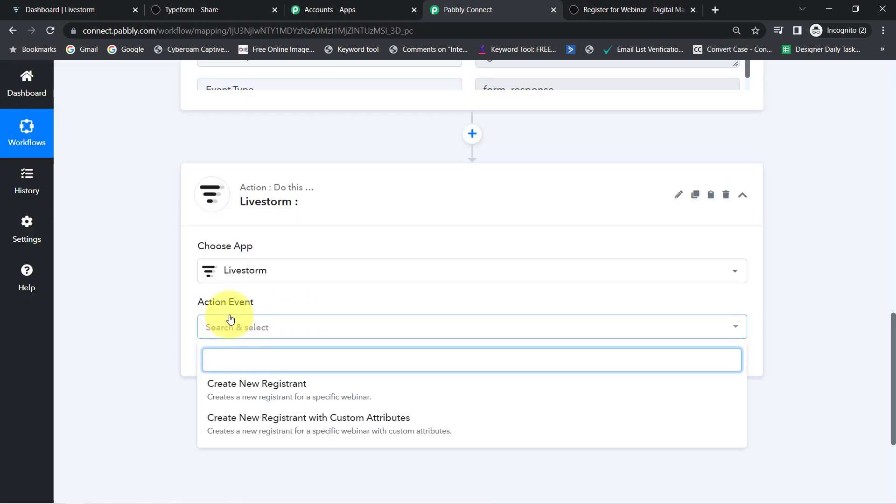
click(264, 396)
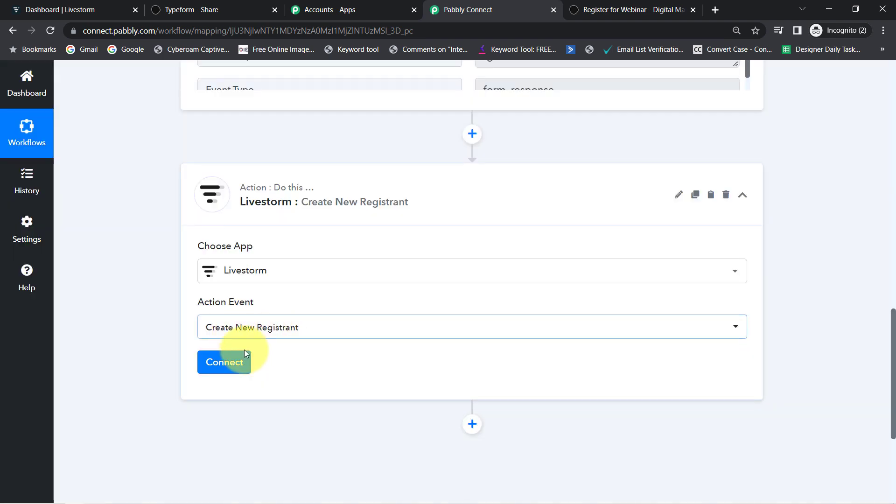
click(236, 363)
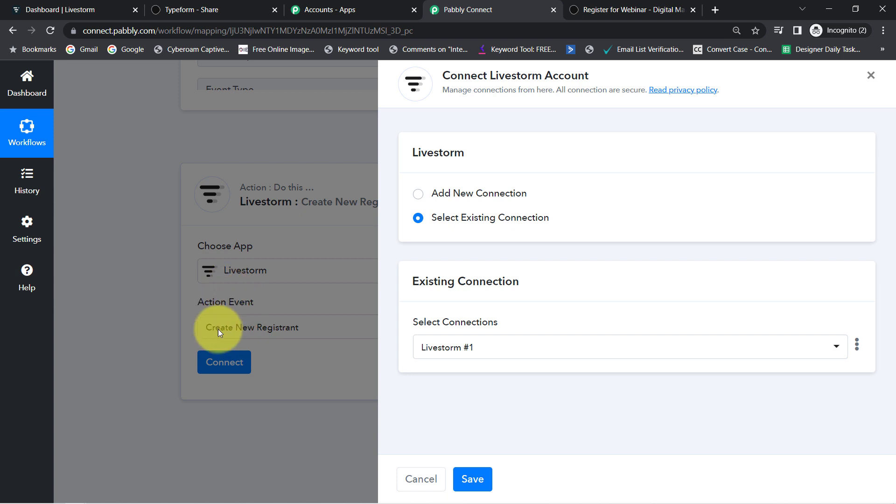
Choose Add New Connection for Livestorm and open the API token 'here' link in a new tab
click(480, 201)
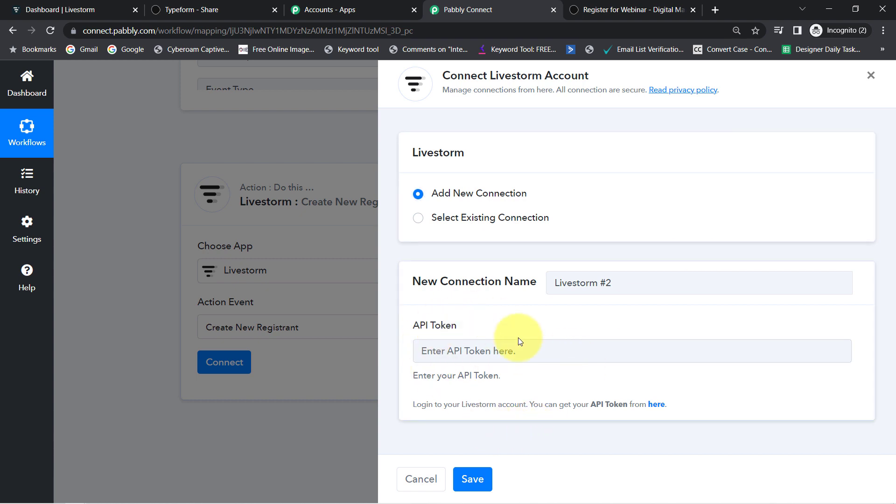
drag(434, 405, 602, 406)
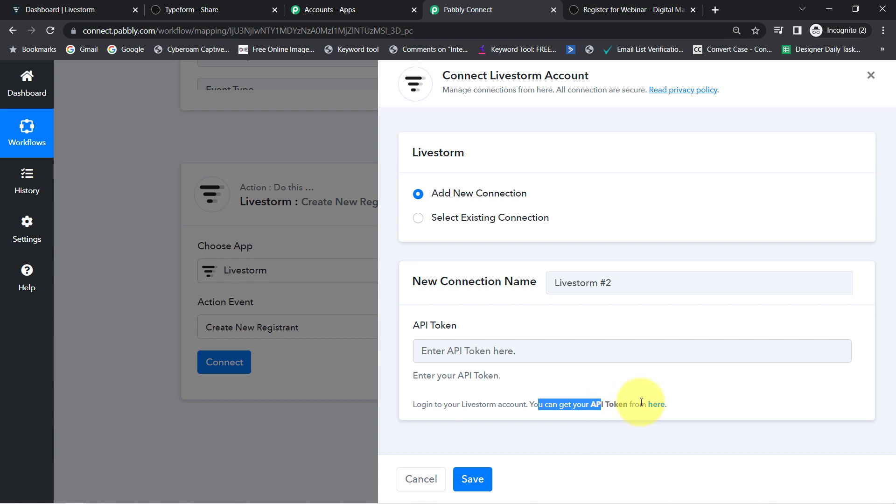
right_click(660, 405)
click(659, 401)
right_click(661, 406)
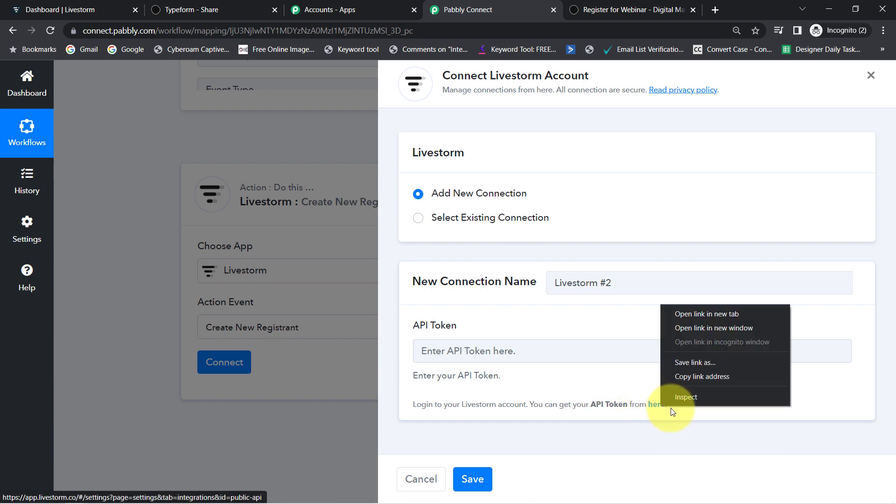
click(689, 314)
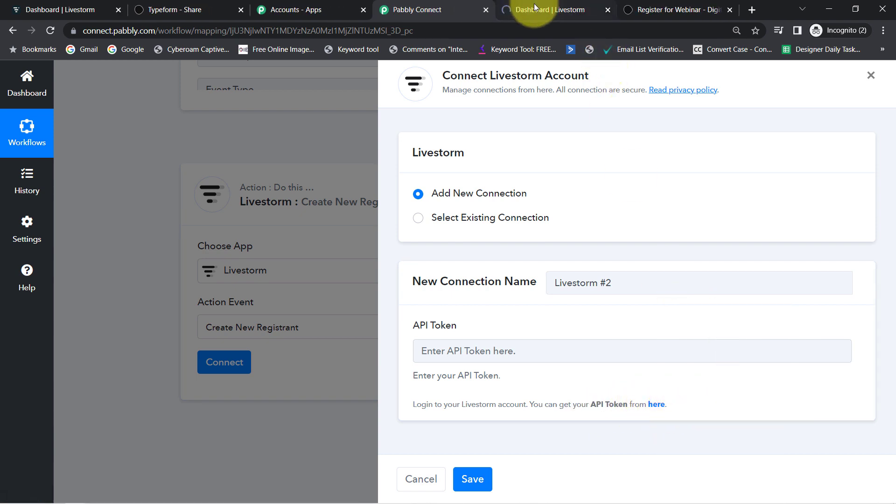
click(535, 9)
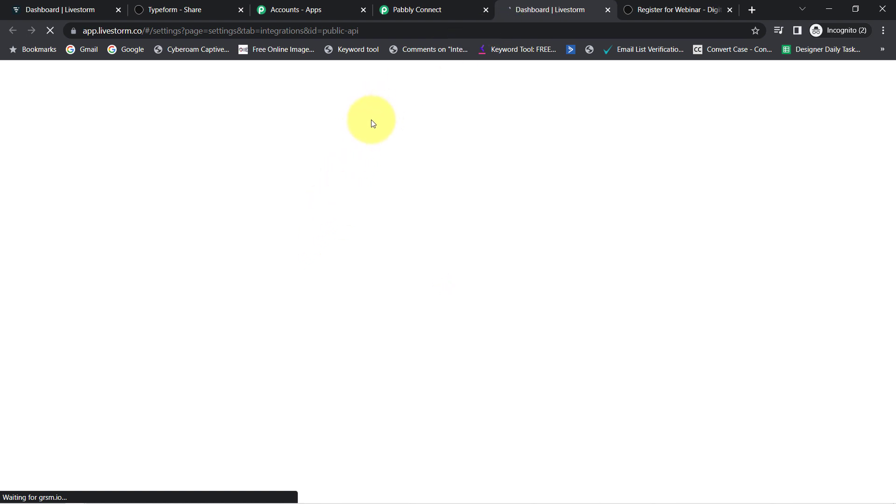
Review Livestorm's Public API token list and try Generate a token, then return to Pabbly Connect
click(93, 9)
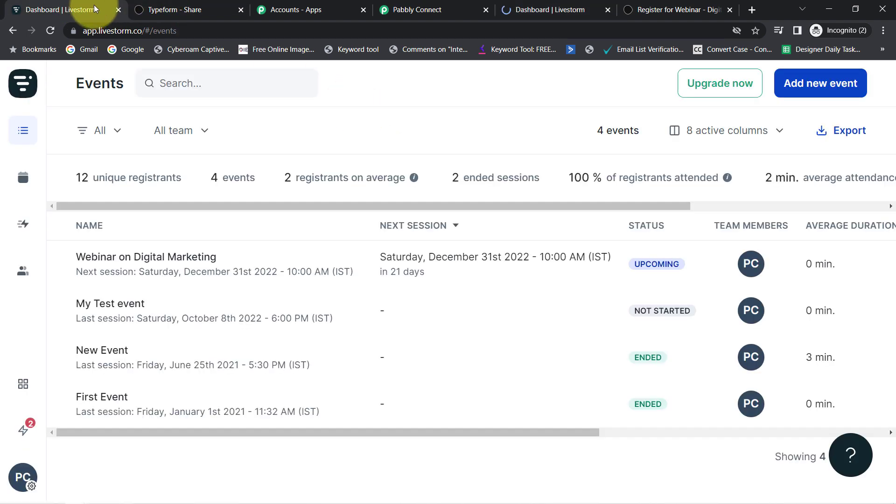
click(557, 5)
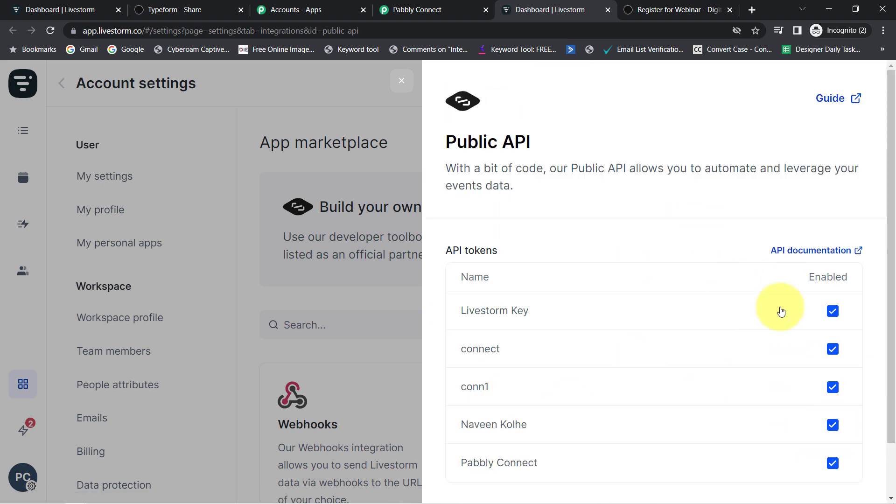
scroll(894, 333, down, 1)
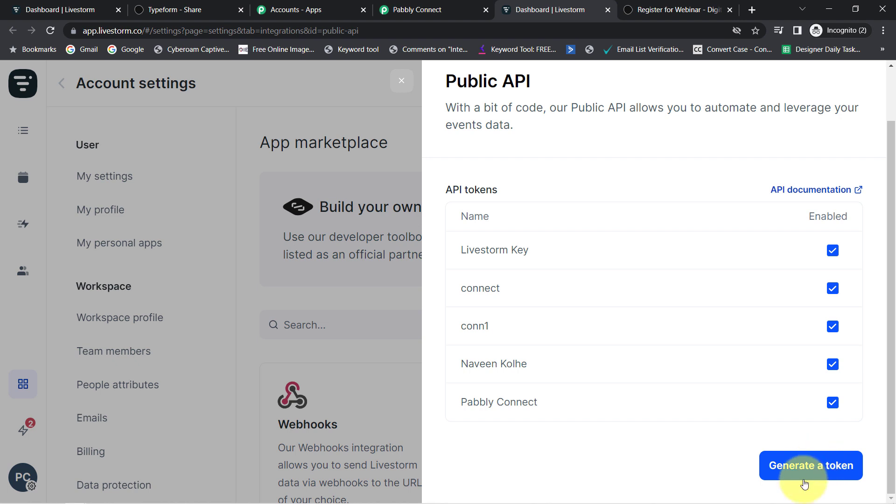
click(808, 477)
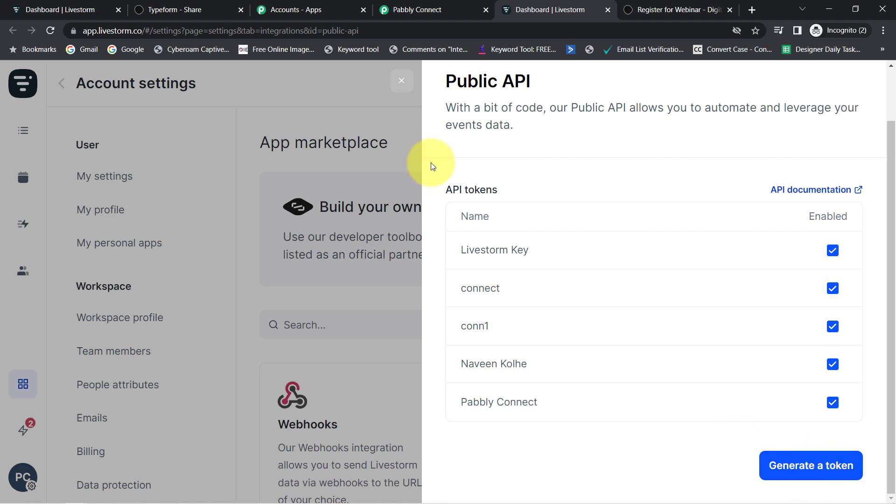
click(411, 9)
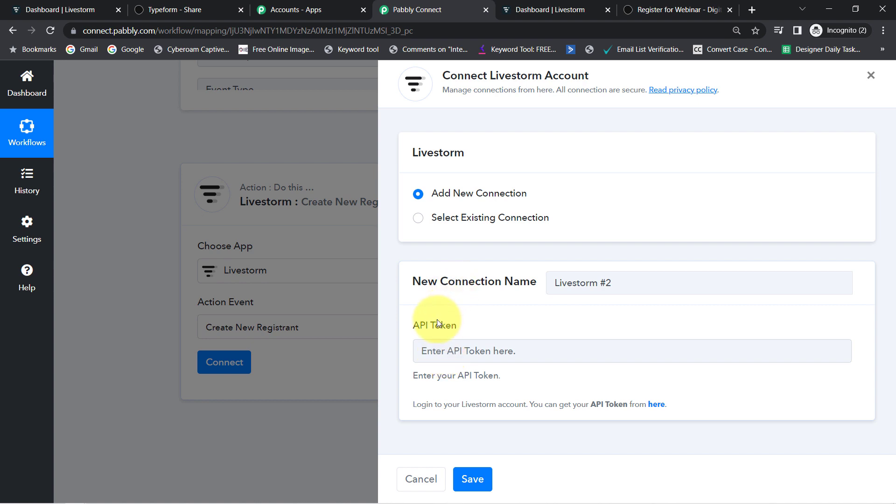
Save the existing Livestorm #1 connection and set the Event to Webinar on Digital Marketing
click(452, 217)
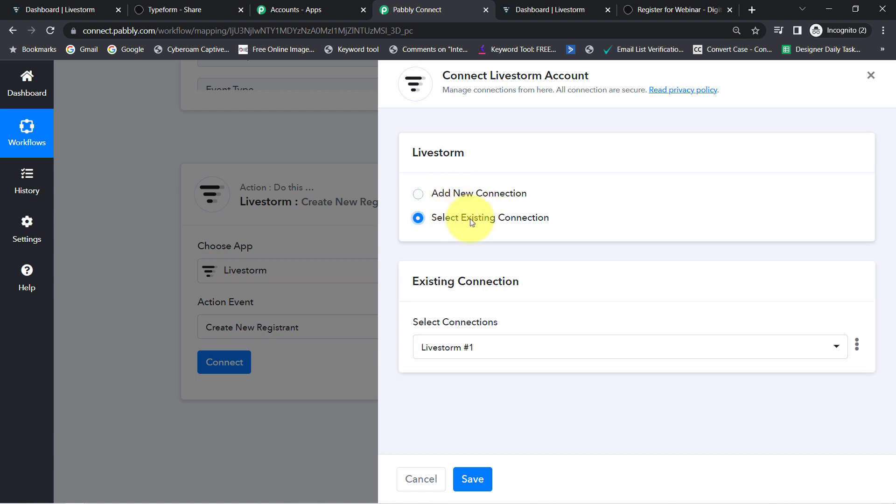
click(474, 480)
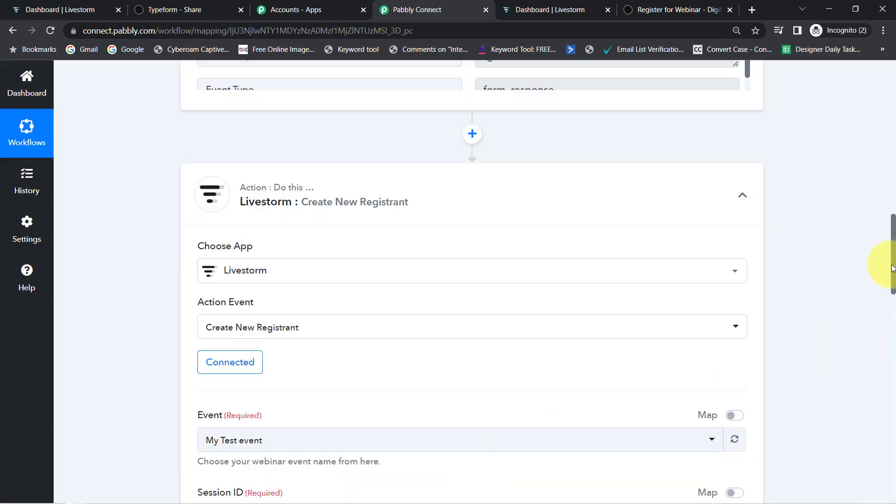
drag(895, 247, 894, 301)
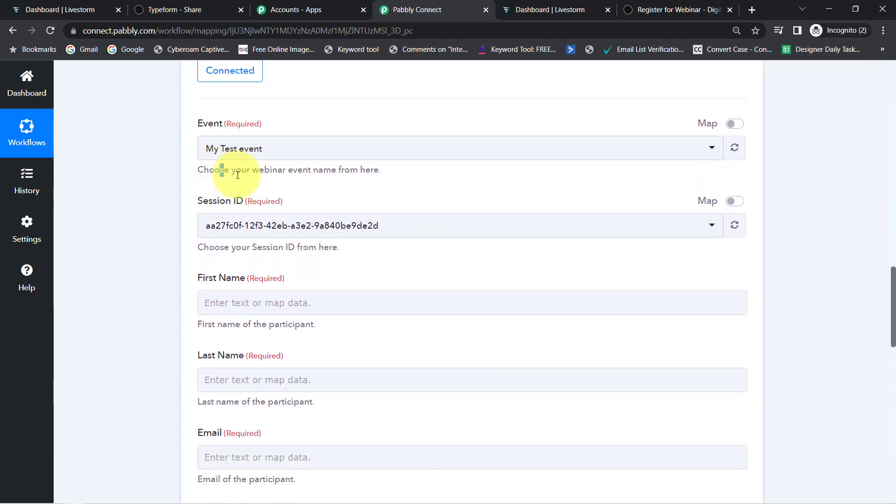
drag(220, 170, 330, 171)
click(81, 12)
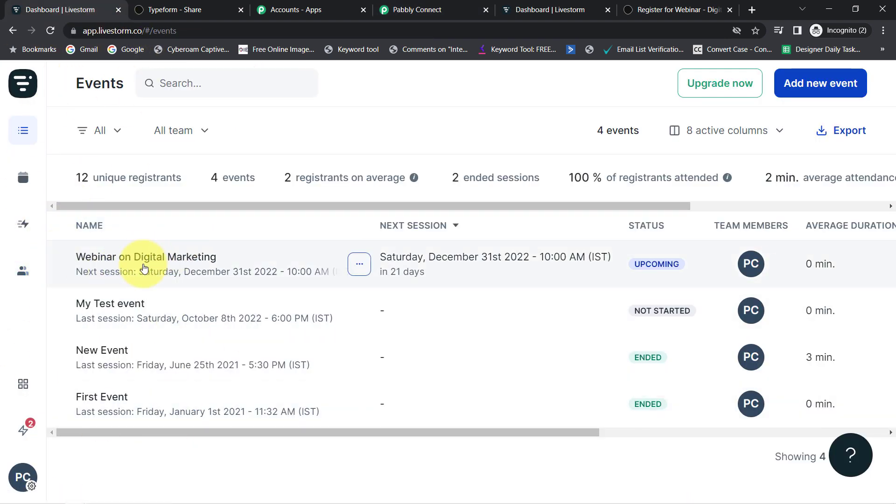
click(405, 9)
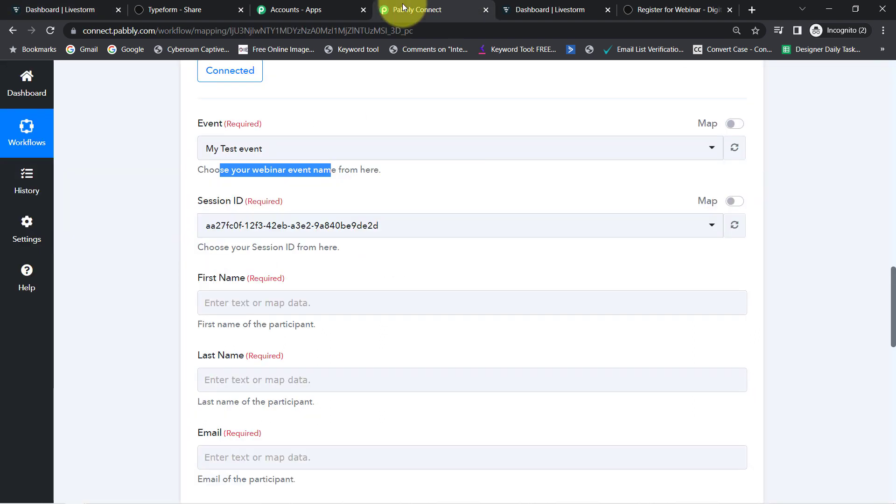
click(260, 147)
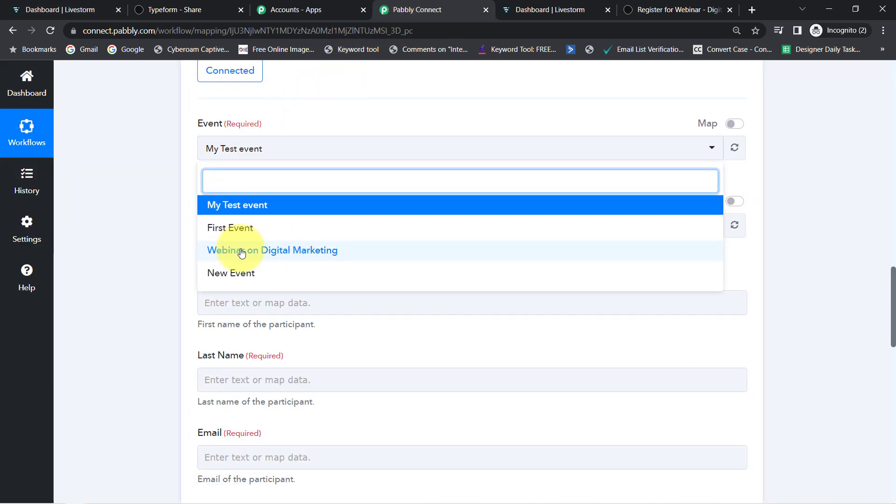
click(280, 251)
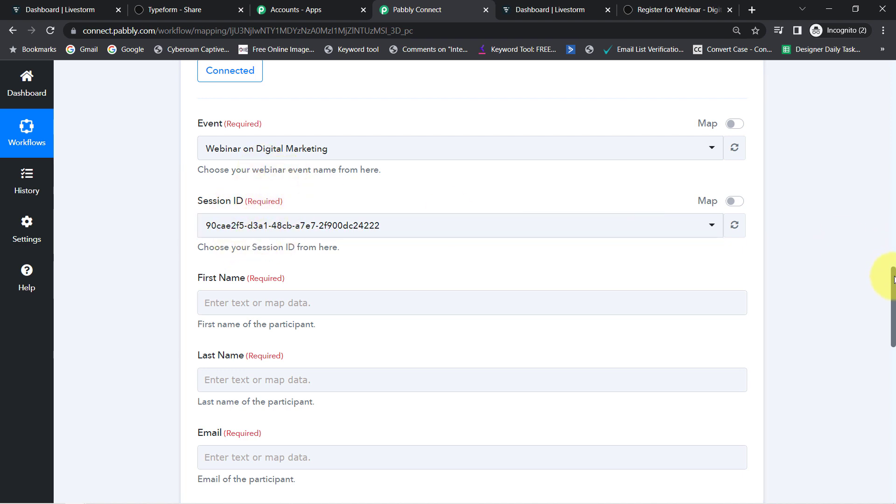
Map the Typeform Dummy answer (Answers 0 Text) into First Name
drag(894, 279, 894, 300)
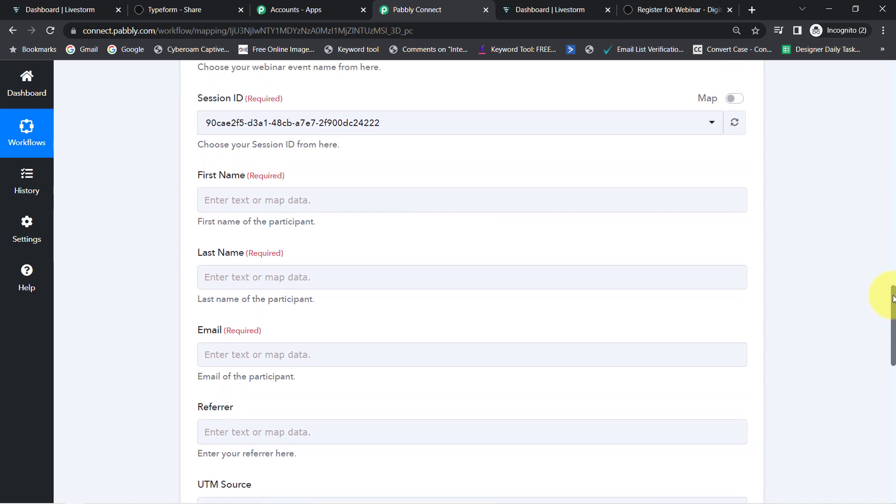
click(263, 198)
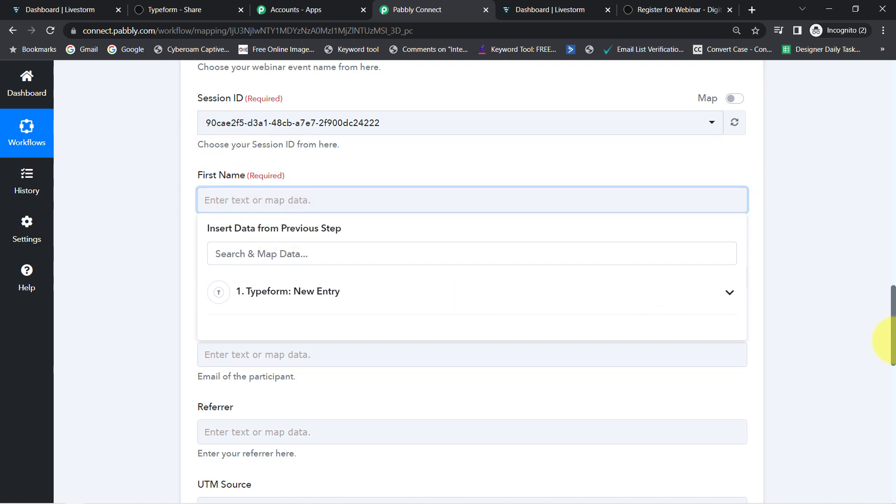
drag(894, 345, 894, 216)
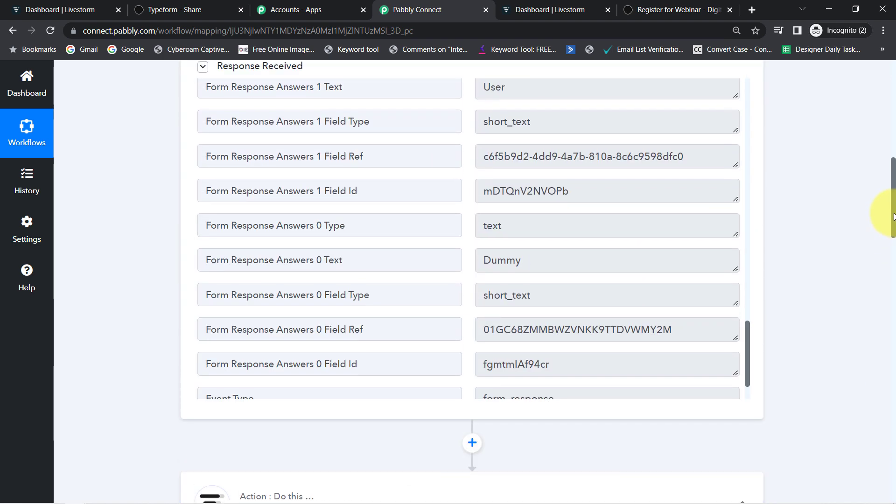
drag(894, 216, 878, 352)
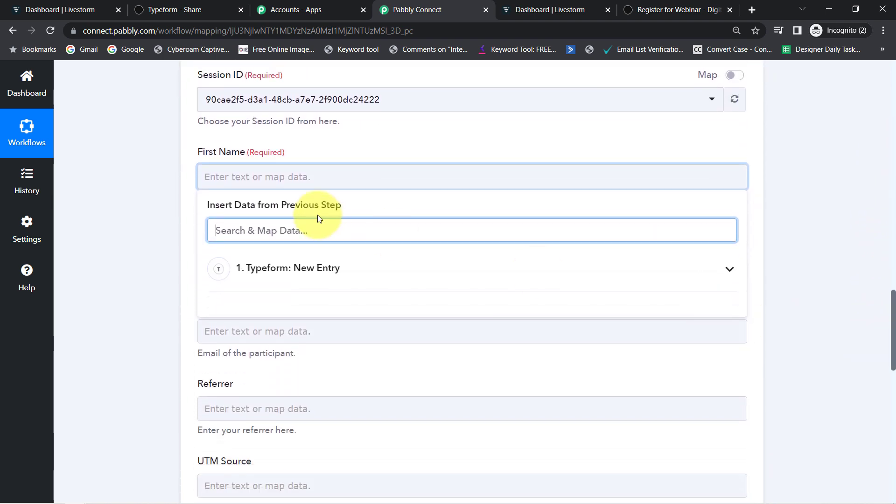
click(276, 273)
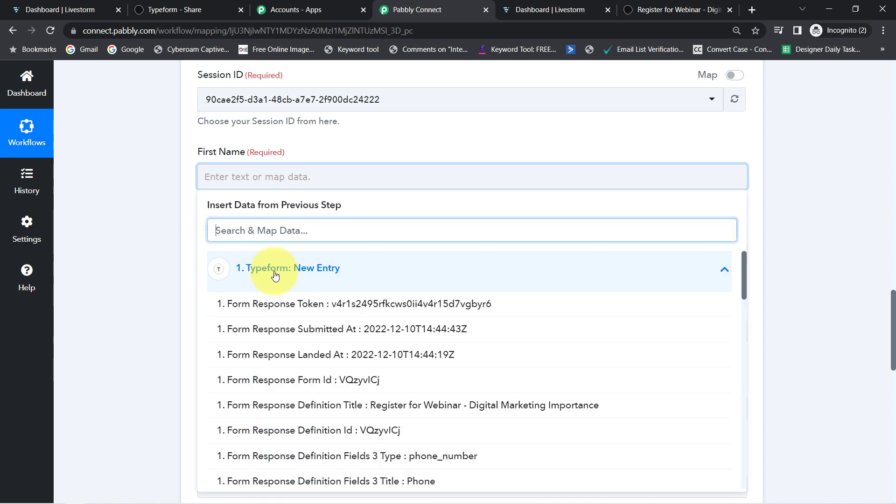
text(name)
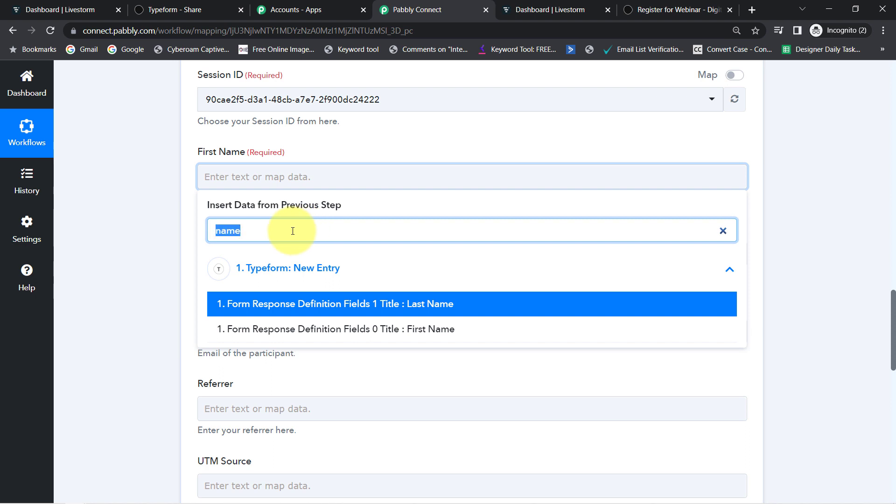
key(BackSpace)
drag(745, 268, 744, 460)
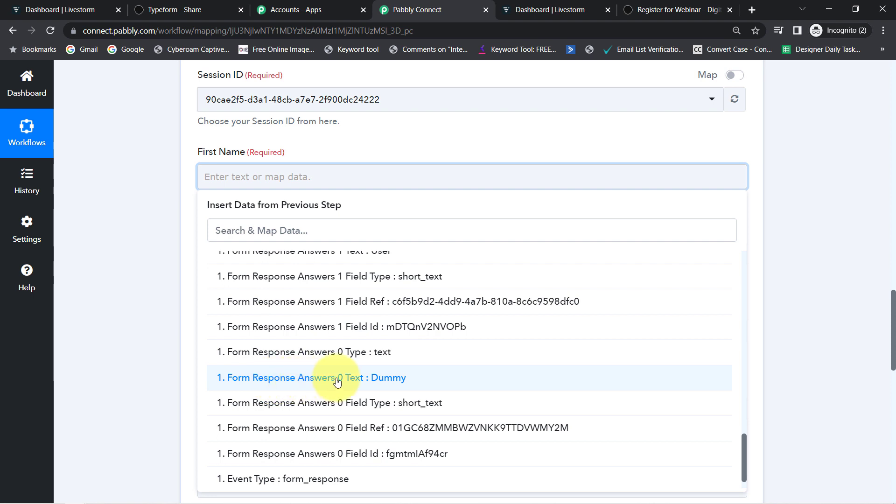
click(381, 378)
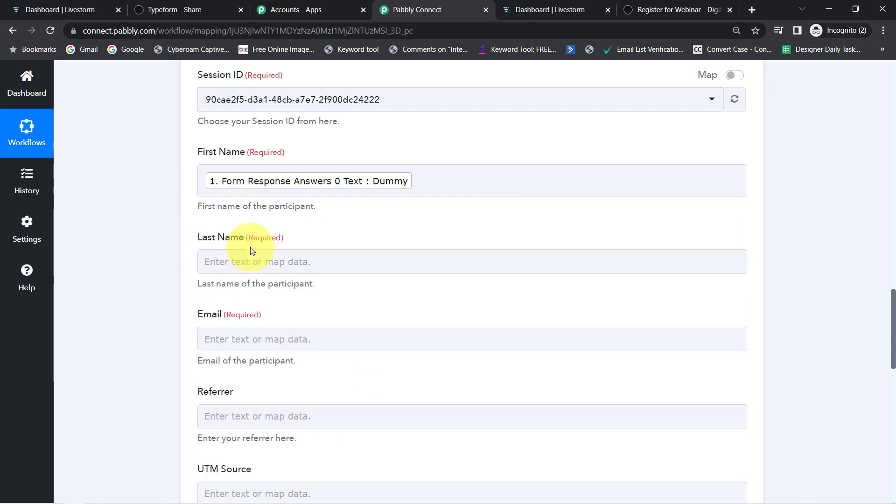
Map the Typeform User answer (Answers 1 Text) into Last Name
click(262, 260)
click(247, 317)
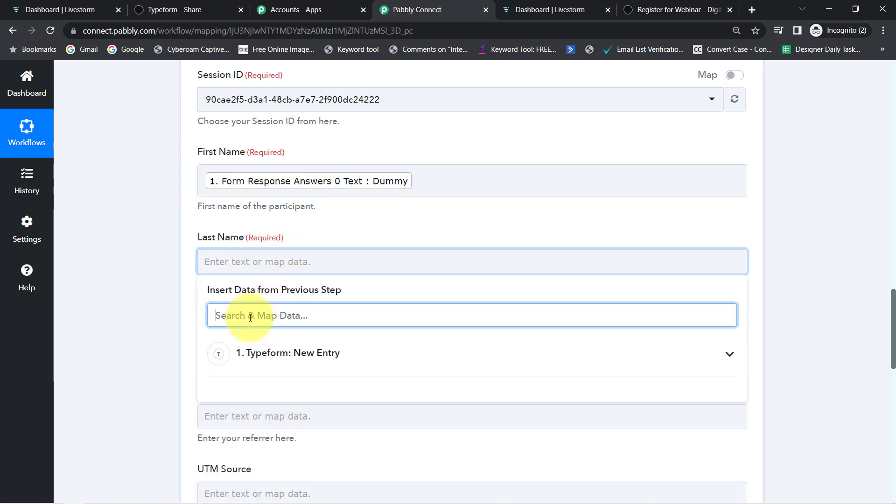
text(user)
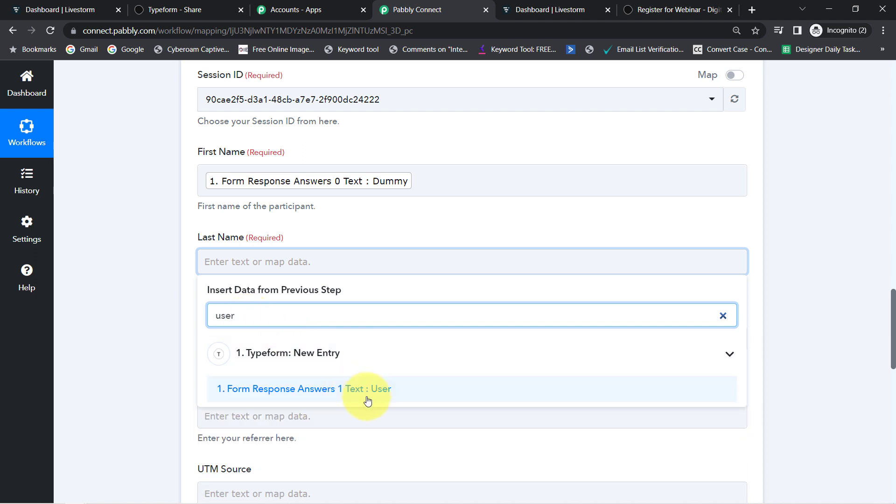
click(334, 395)
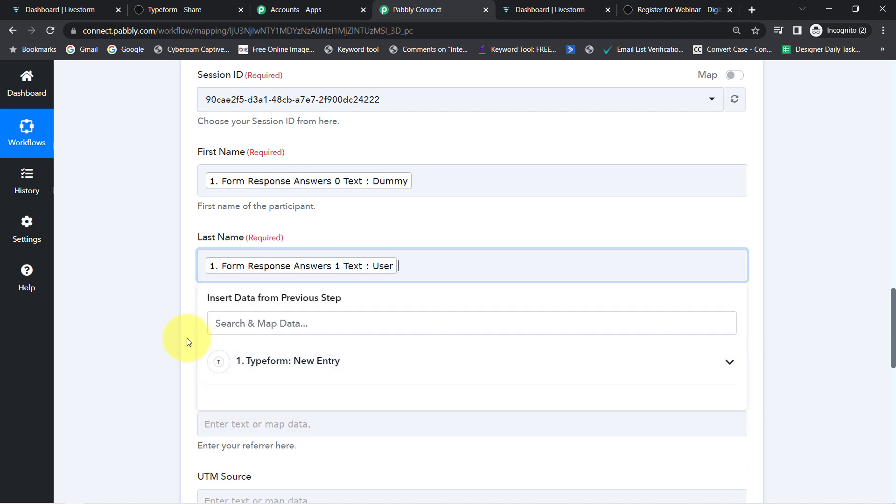
click(320, 225)
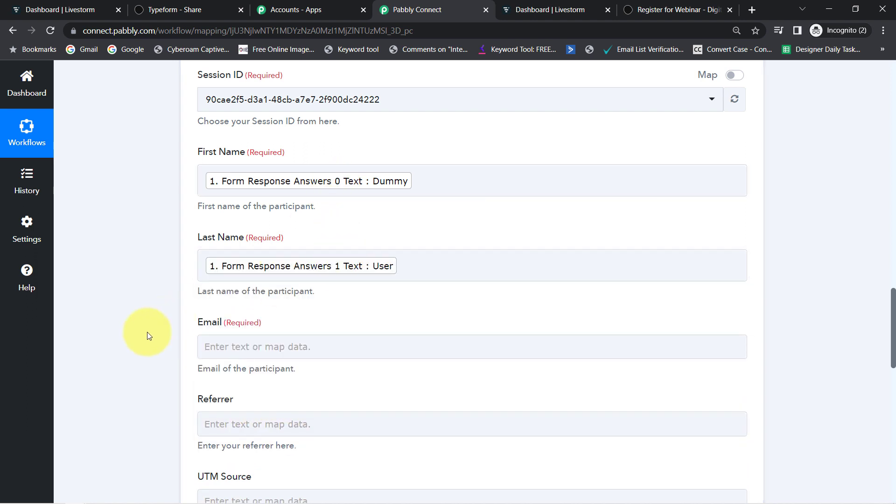
Map the respondent's email answer (Answers 2 Email) into the Email field
scroll(147, 332, down, 1)
scroll(149, 334, down, 4)
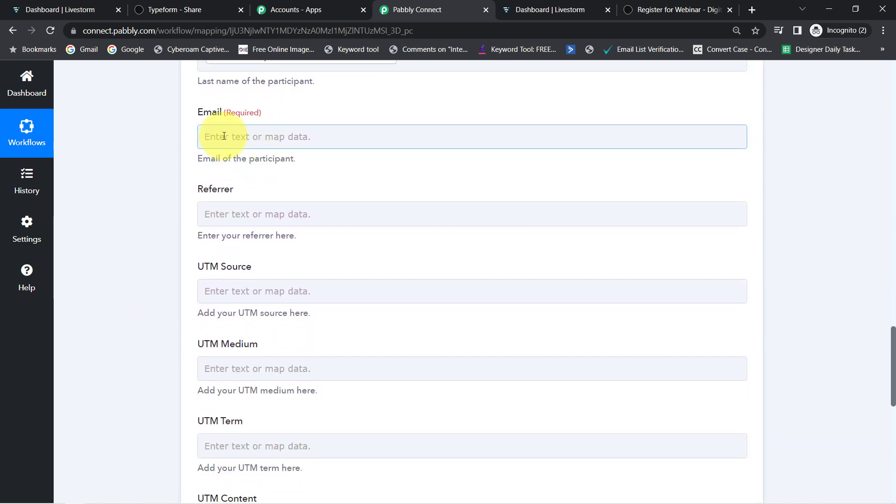
click(223, 136)
click(217, 190)
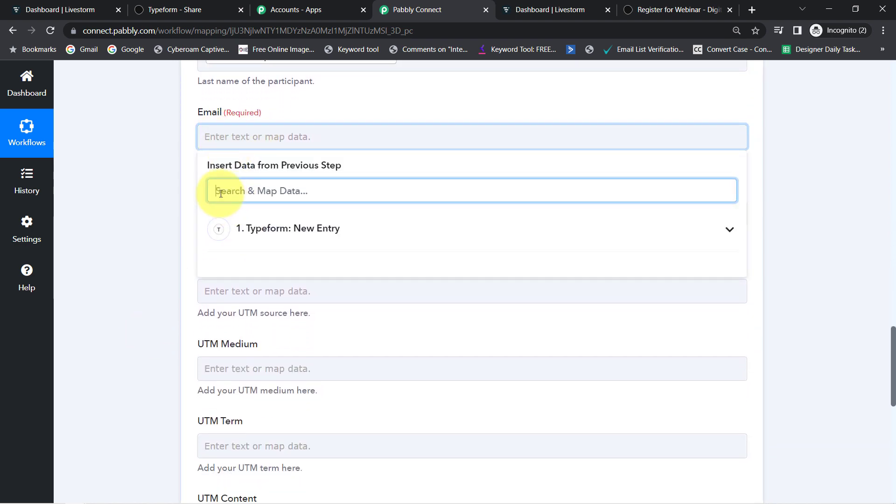
text(@)
click(435, 264)
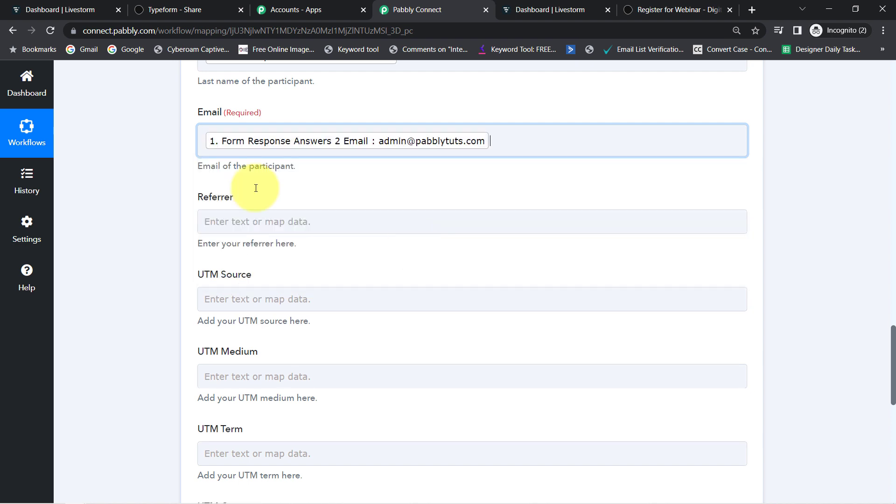
click(163, 196)
Double-check the First Name mapping against the Typeform share page
scroll(163, 199, down, 6)
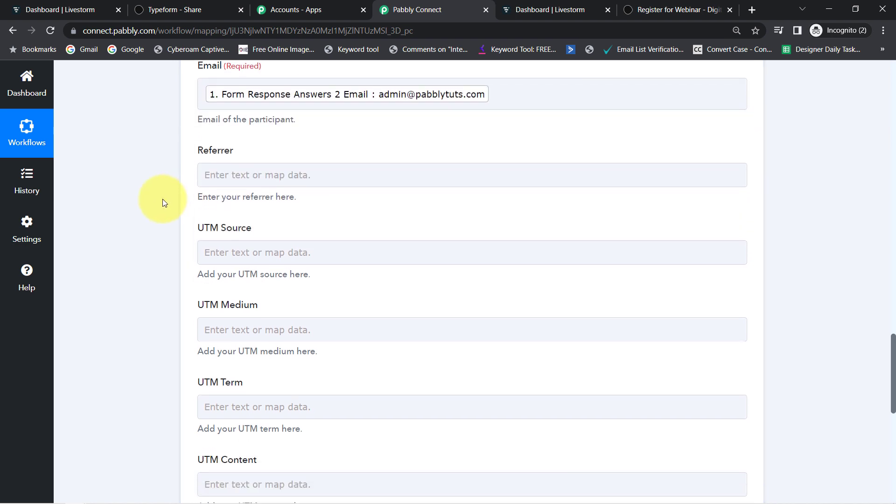
scroll(162, 199, down, 1)
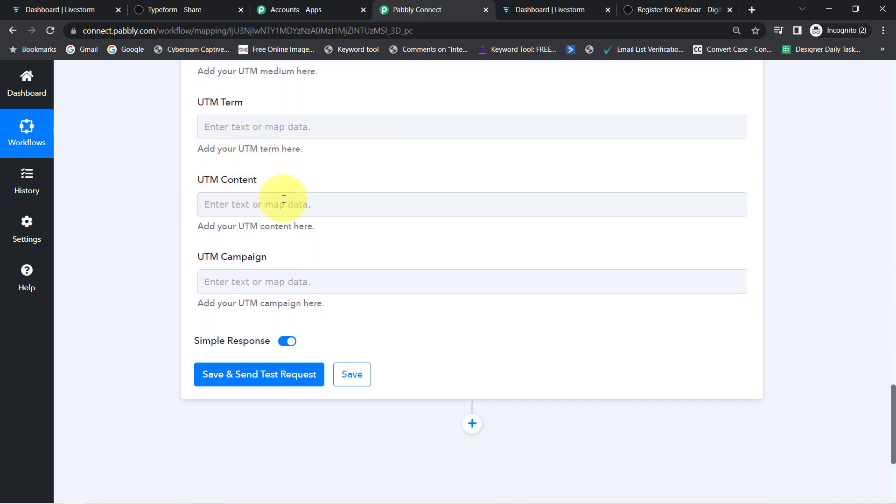
scroll(261, 178, up, 1)
scroll(282, 162, up, 7)
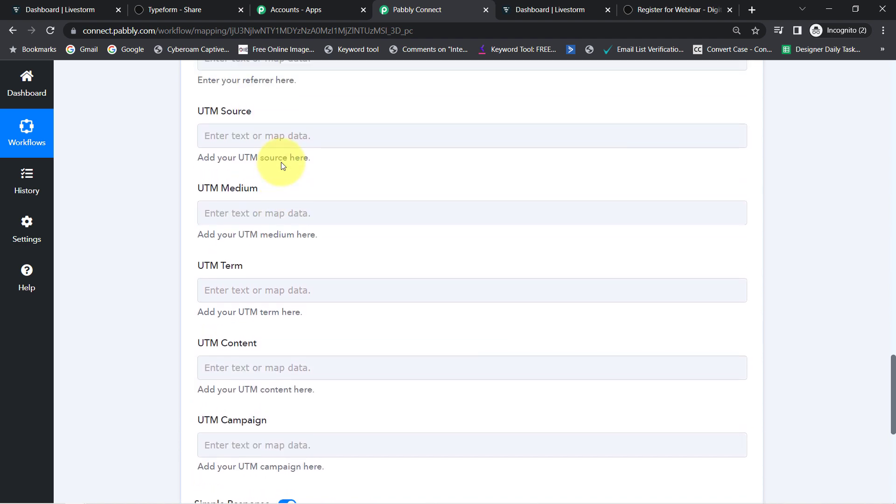
scroll(280, 168, up, 3)
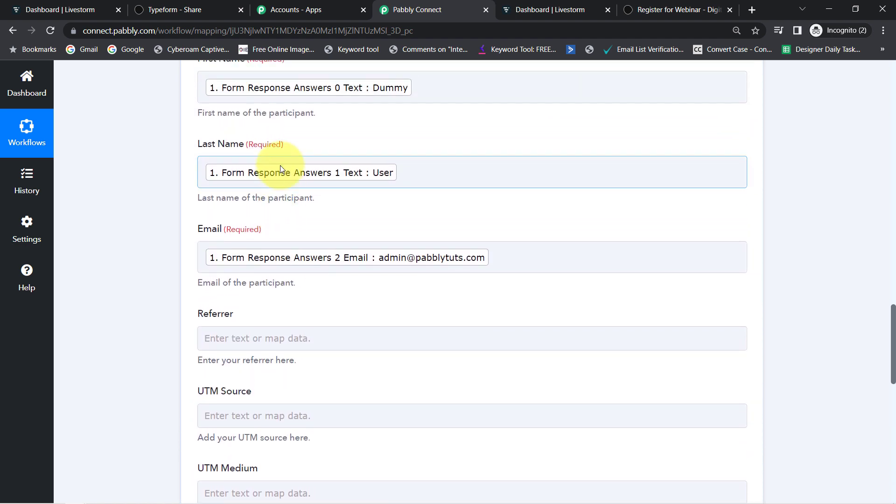
scroll(279, 171, up, 1)
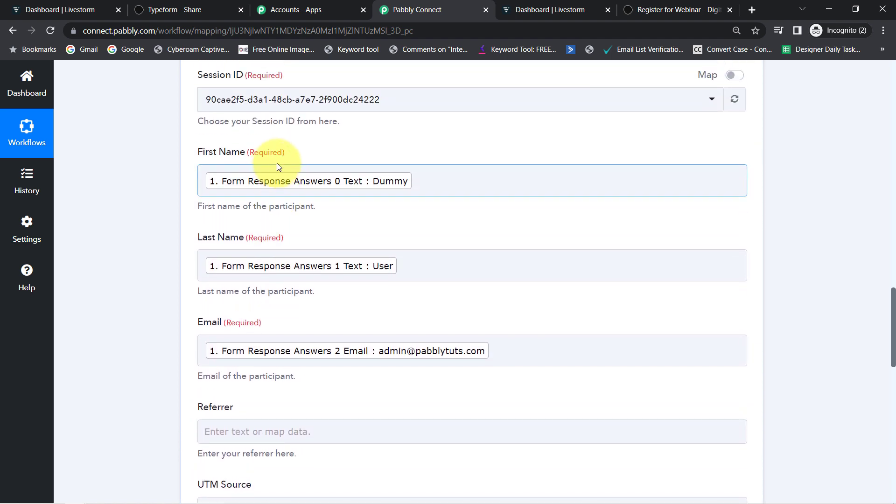
click(288, 183)
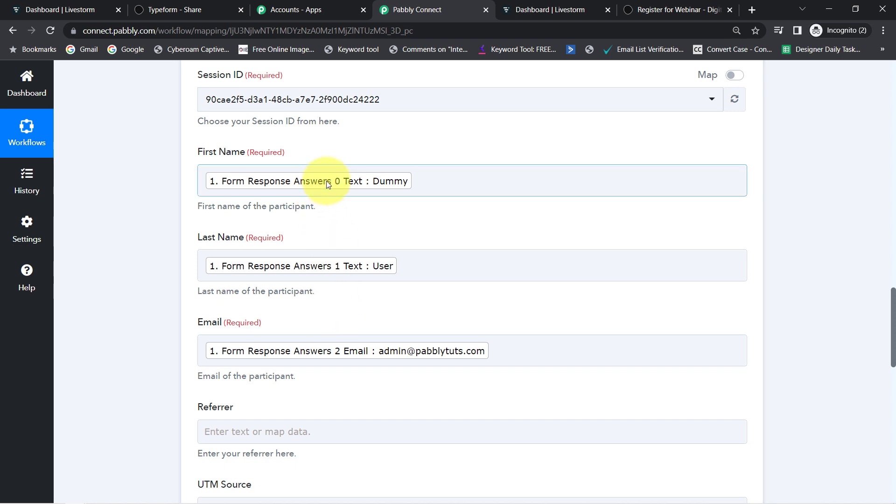
click(189, 9)
click(411, 9)
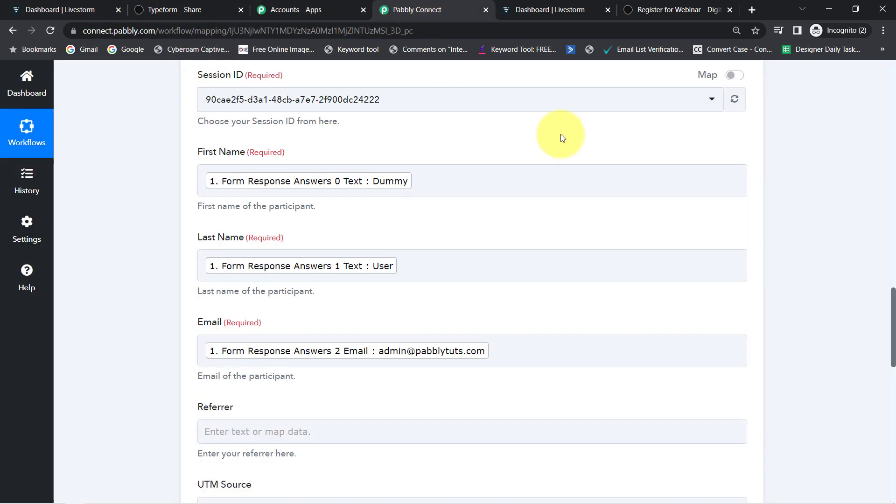
mouse_move(894, 309)
mouse_down()
mouse_move(868, 181)
mouse_move(869, 277)
mouse_move(894, 306)
mouse_up()
click(617, 344)
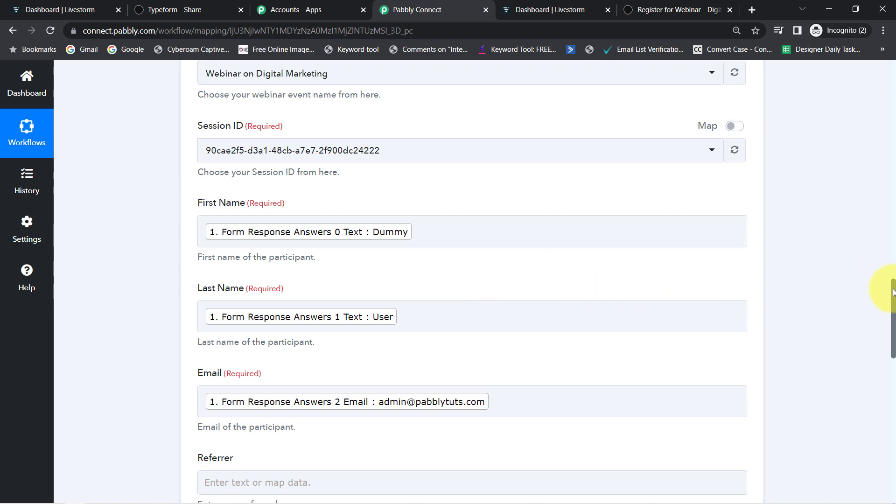
drag(893, 292, 872, 419)
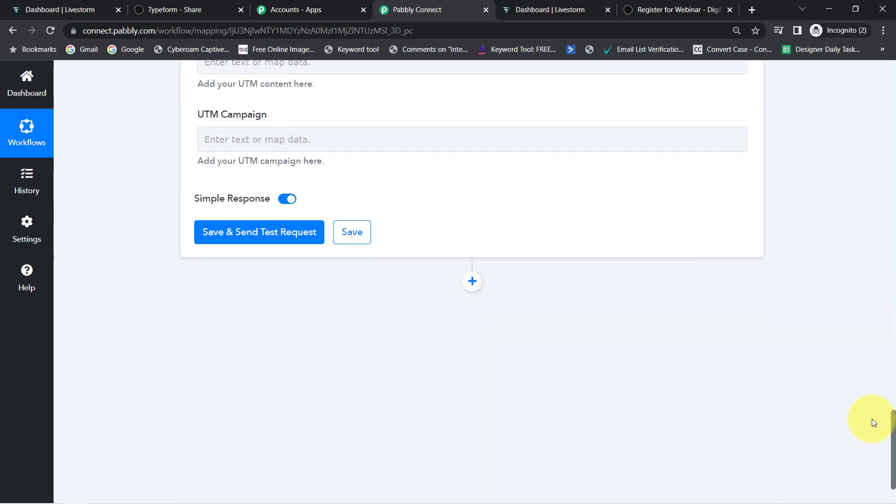
Save the mapping and send a test request, reviewing the 409 already-invited error
click(228, 241)
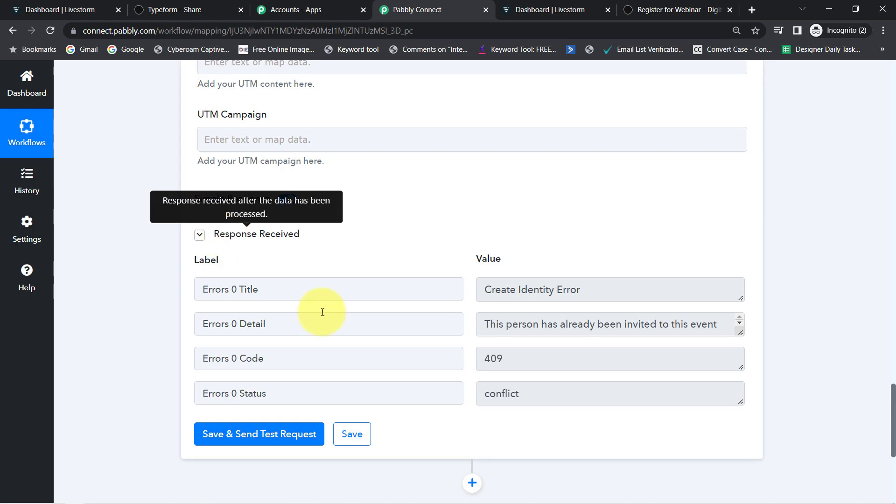
drag(501, 289, 634, 291)
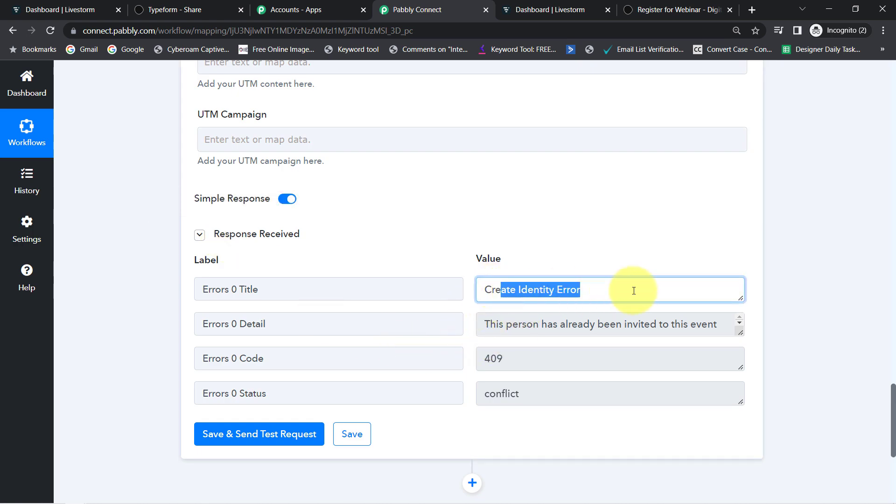
drag(491, 326, 740, 369)
click(610, 340)
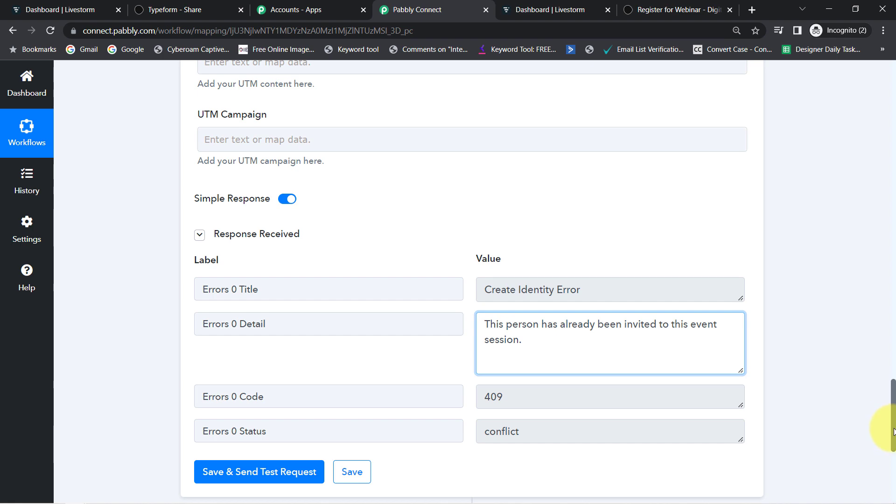
Re-capture the Typeform trigger's webhook response, confirming with Yes
drag(894, 431, 886, 153)
click(213, 333)
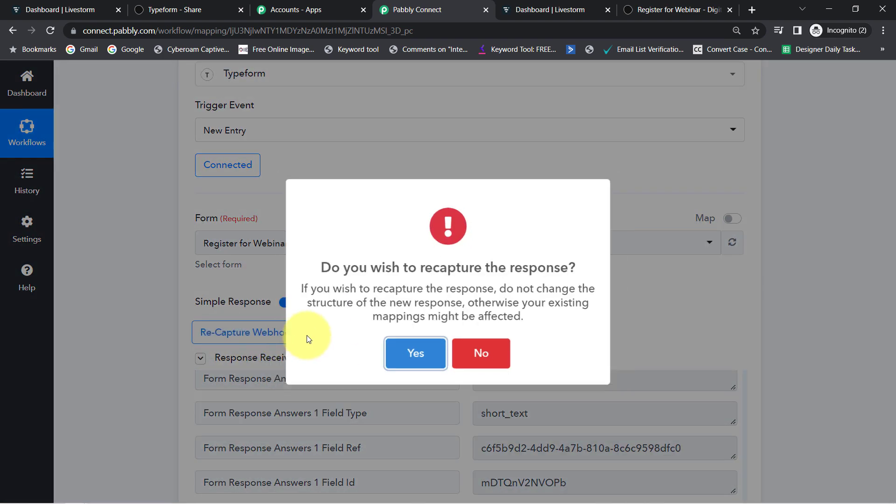
click(415, 355)
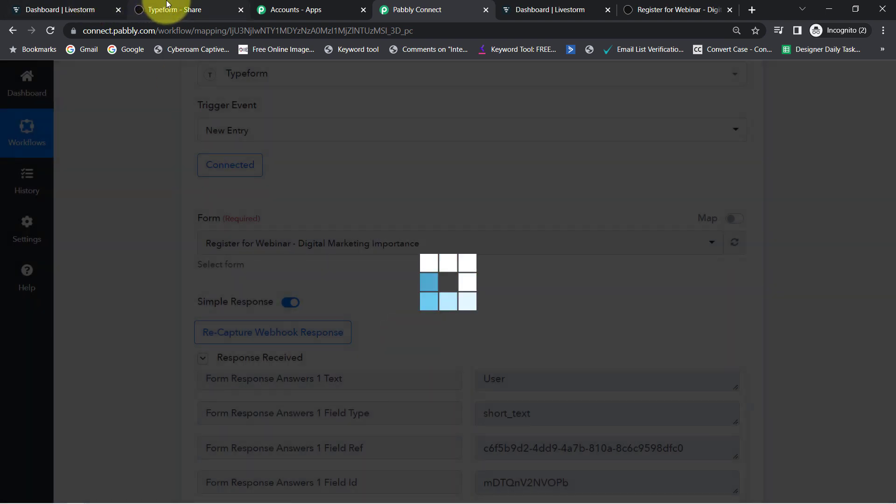
Copy the Typeform form's public link and load it in a new browser tab
click(172, 9)
click(491, 215)
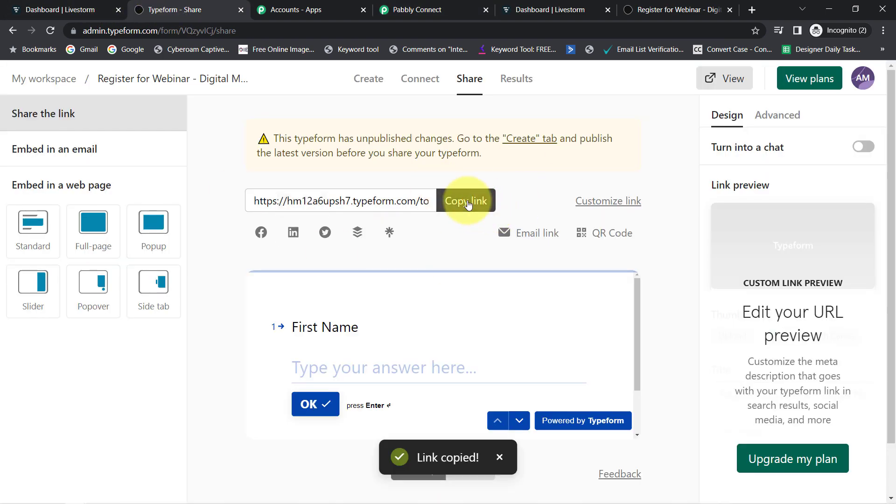
key(ctrl+t)
key(ctrl+v)
key(Return)
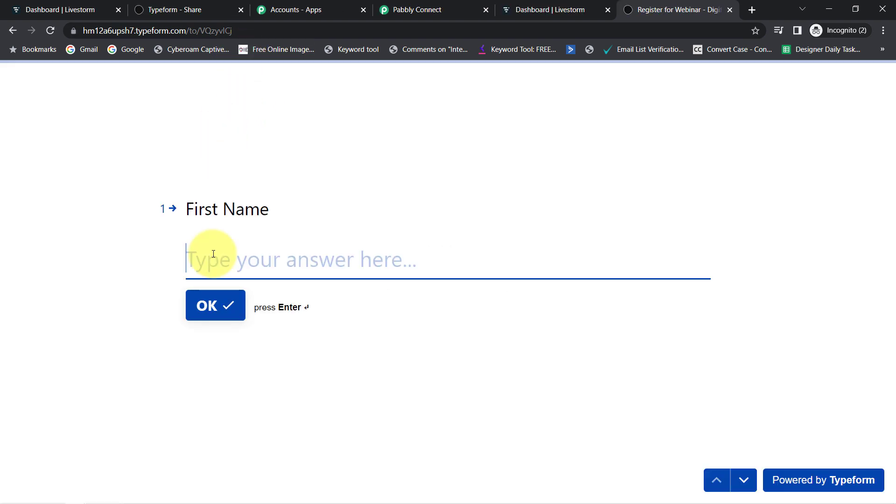
Fill in the name, email and a phone number, submit the form, and return to Pabbly Connect
key(Return)
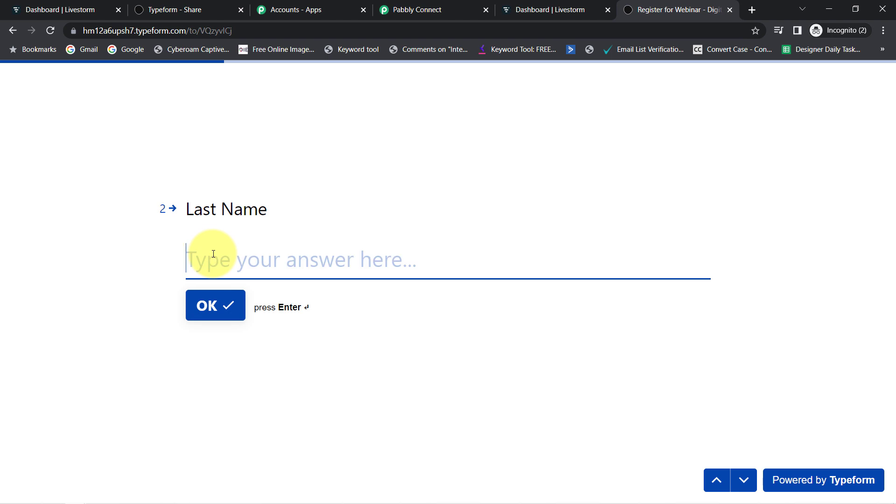
key(Return)
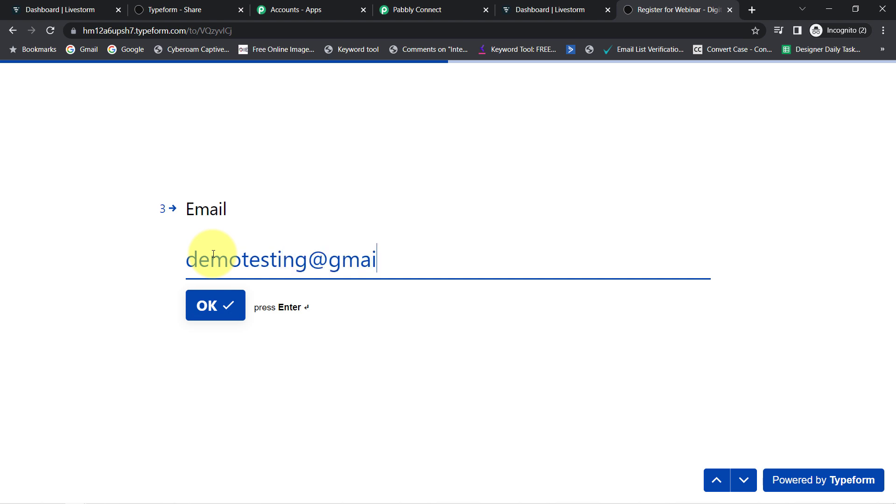
key(Return)
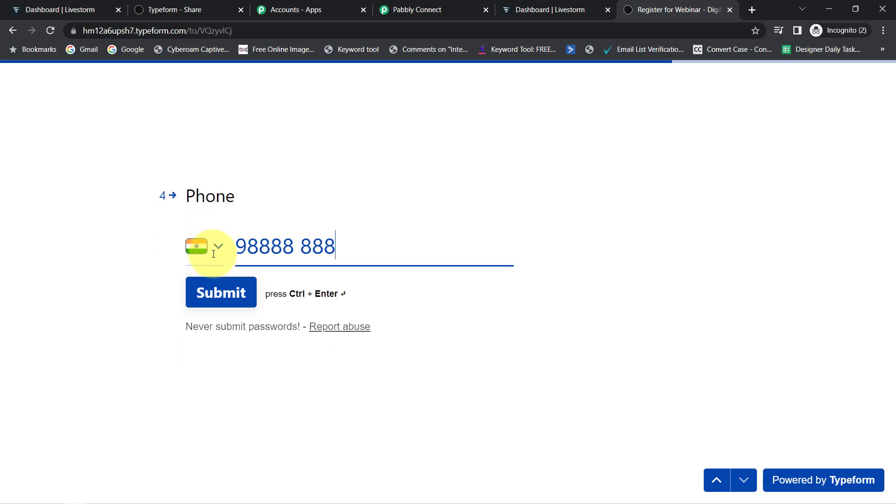
text(98888 88888)
click(220, 292)
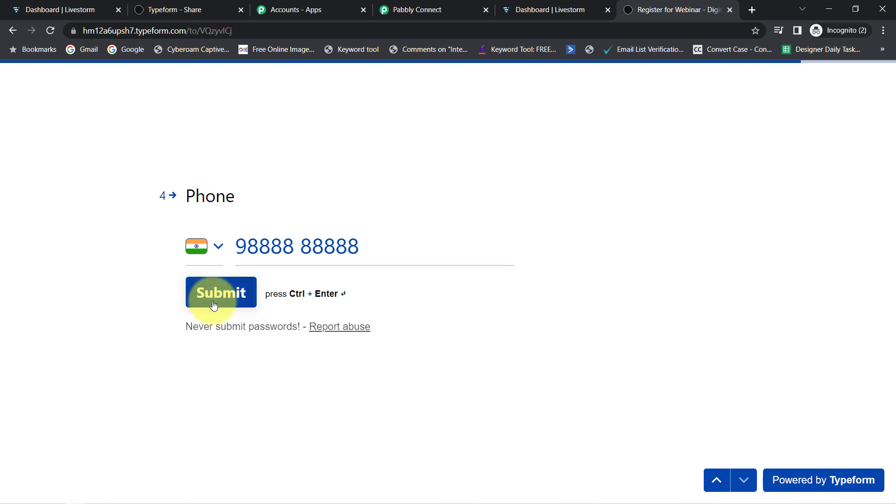
click(442, 5)
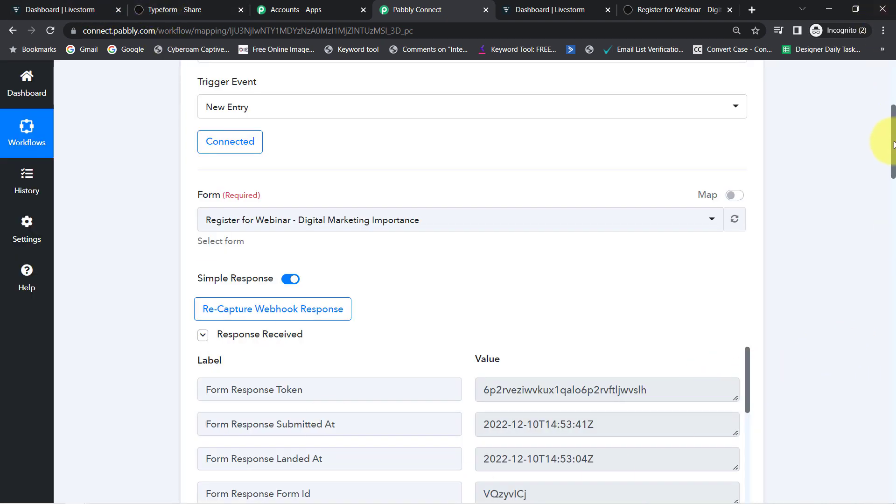
drag(893, 144, 892, 190)
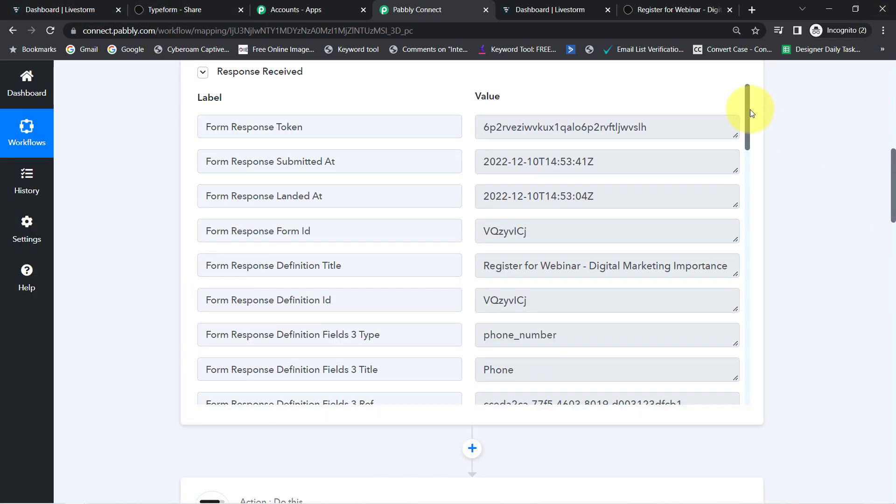
drag(749, 112, 558, 256)
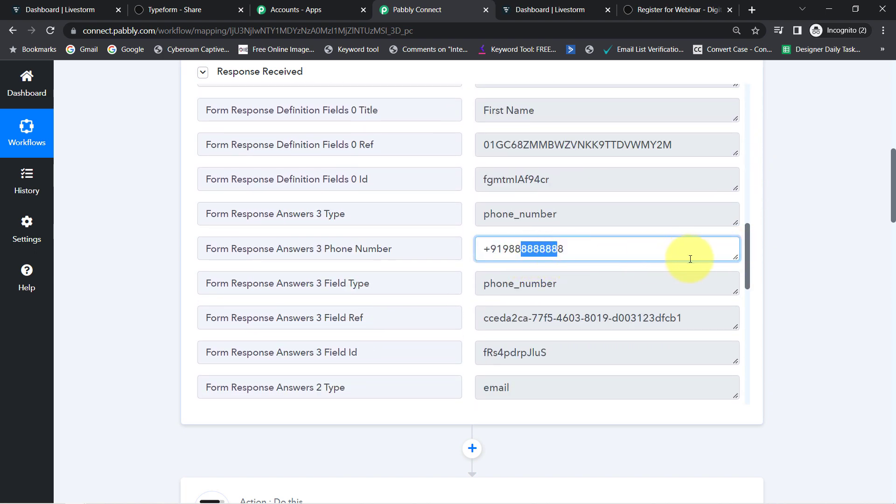
drag(746, 254, 750, 332)
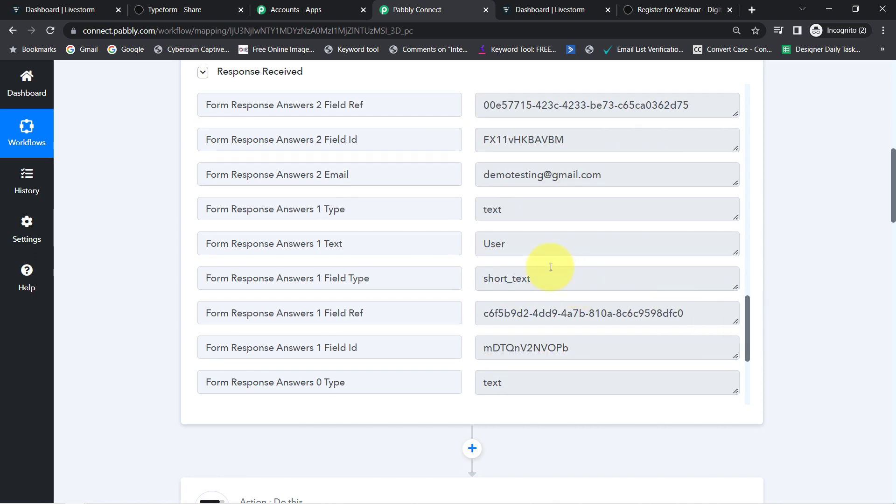
double_click(501, 215)
double_click(495, 244)
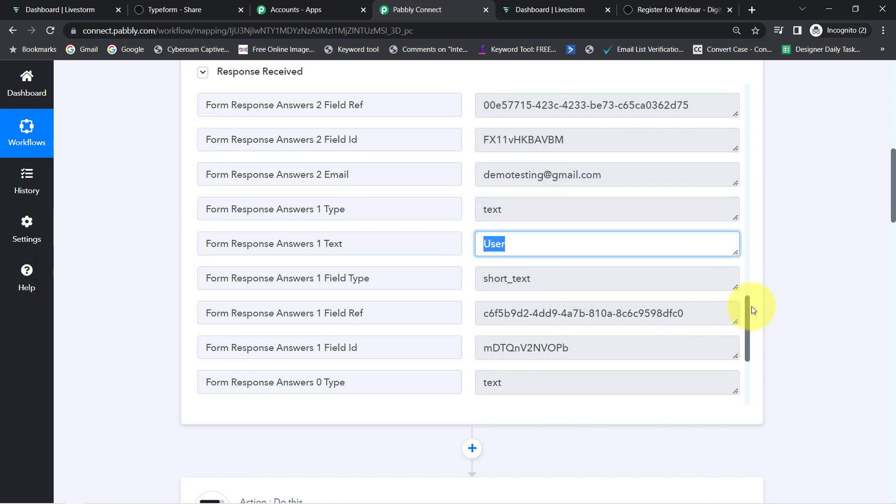
drag(746, 307, 750, 285)
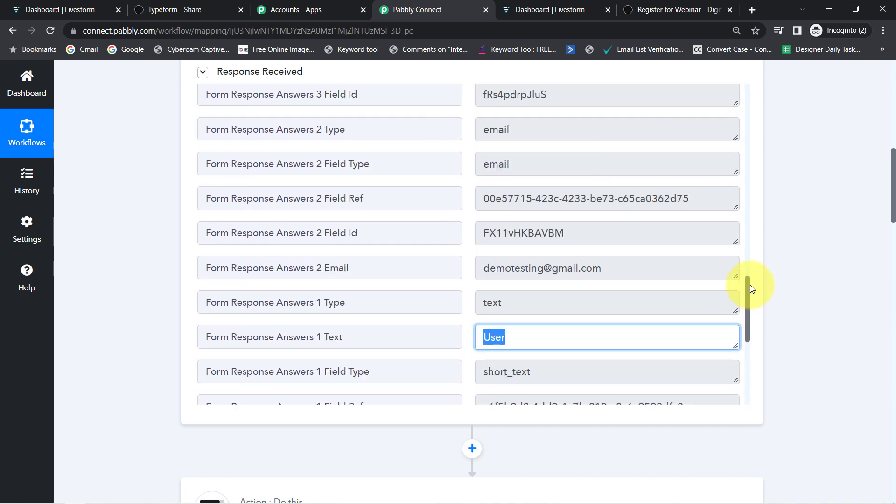
drag(510, 281, 800, 203)
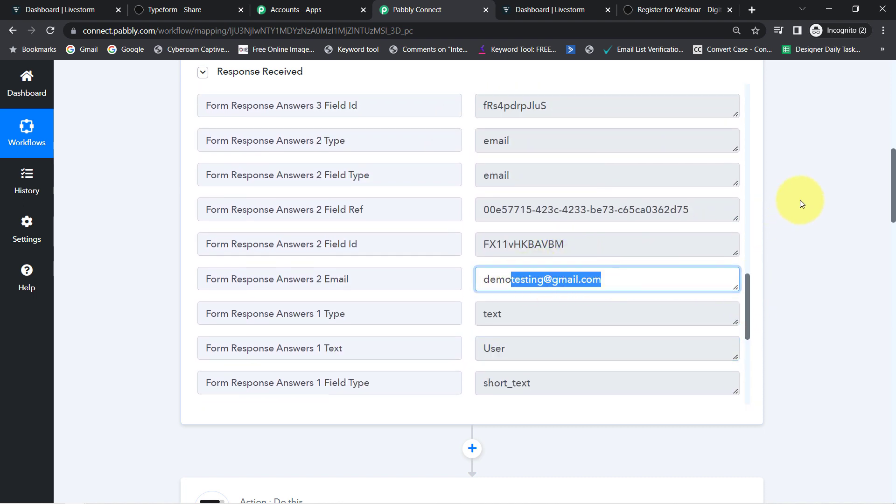
drag(893, 174, 893, 216)
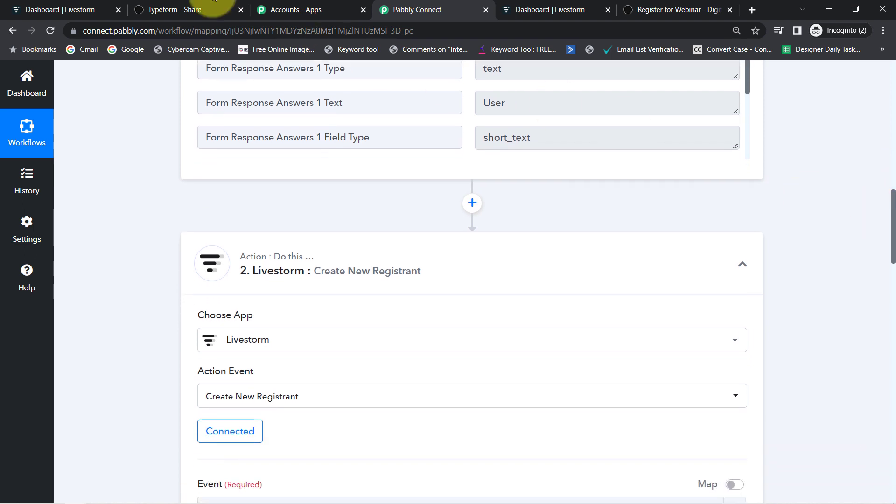
Reload the workflow, expand the Livestorm action, and send its test request to create the registrant
click(49, 31)
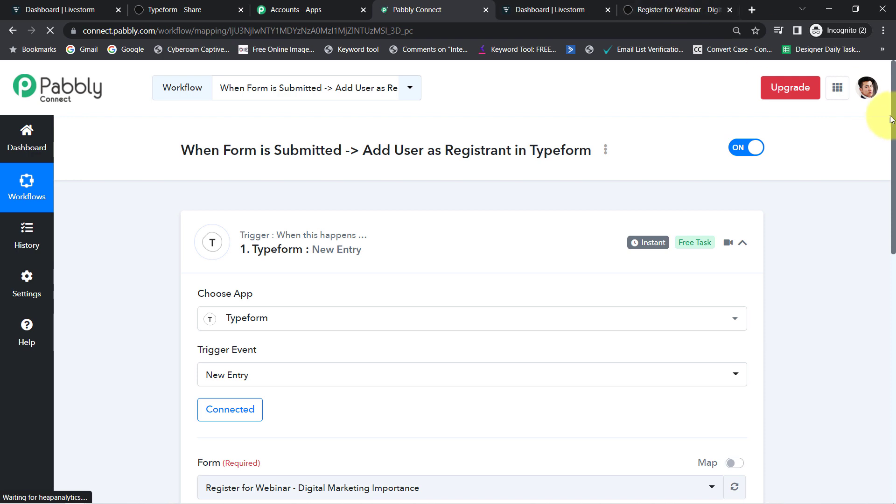
drag(894, 118, 880, 330)
scroll(775, 300, down, 2)
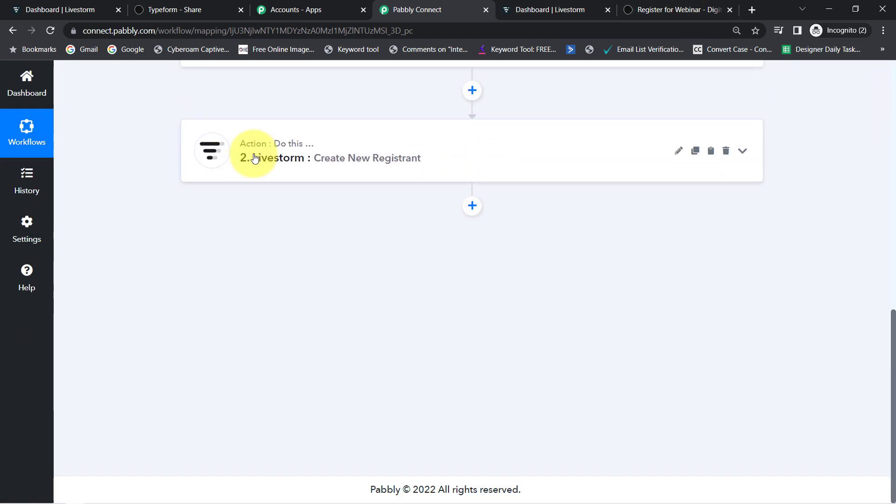
click(250, 161)
drag(894, 208, 894, 281)
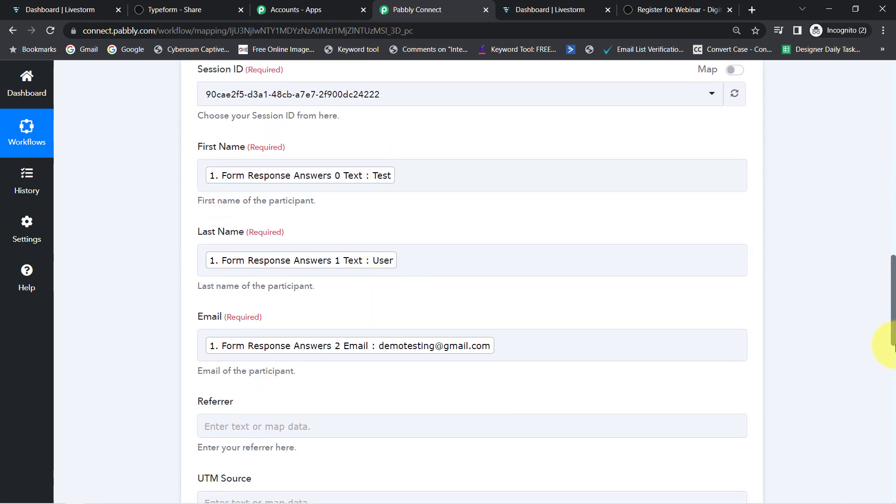
scroll(880, 310, down, 14)
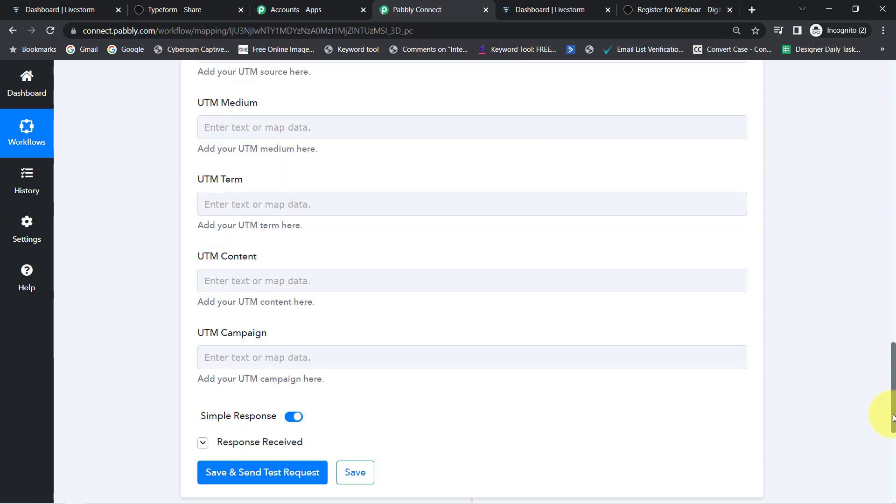
click(238, 260)
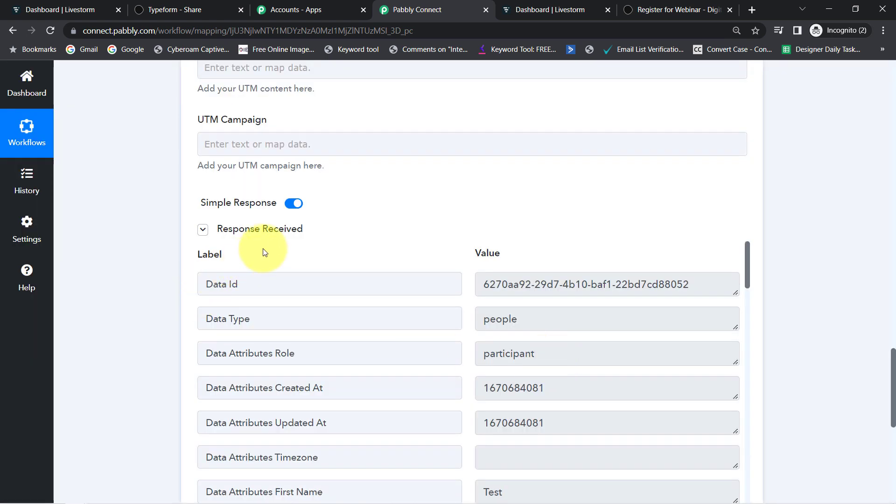
Confirm the new test registrant in Webinar on Digital Marketing's People list, then return to Pabbly Connect
click(69, 5)
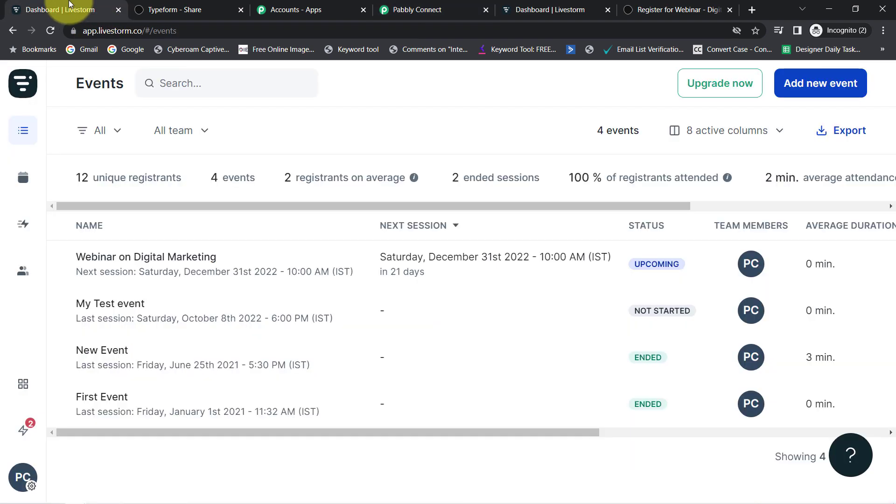
click(163, 264)
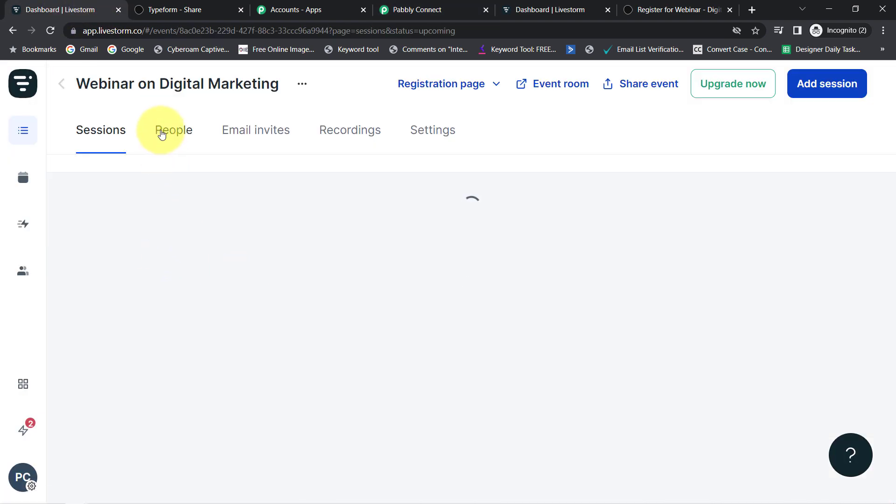
click(169, 140)
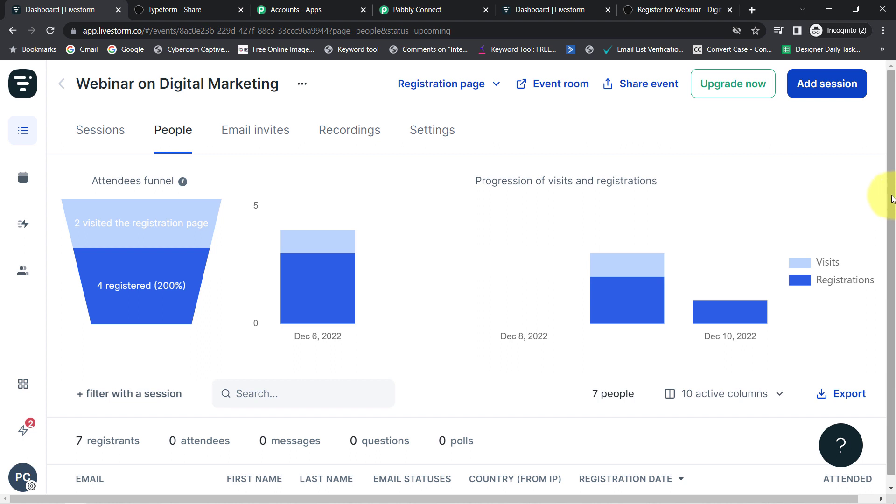
drag(891, 199, 890, 246)
mouse_move(889, 280)
mouse_down()
mouse_move(889, 197)
mouse_move(893, 279)
mouse_up()
drag(893, 185, 890, 259)
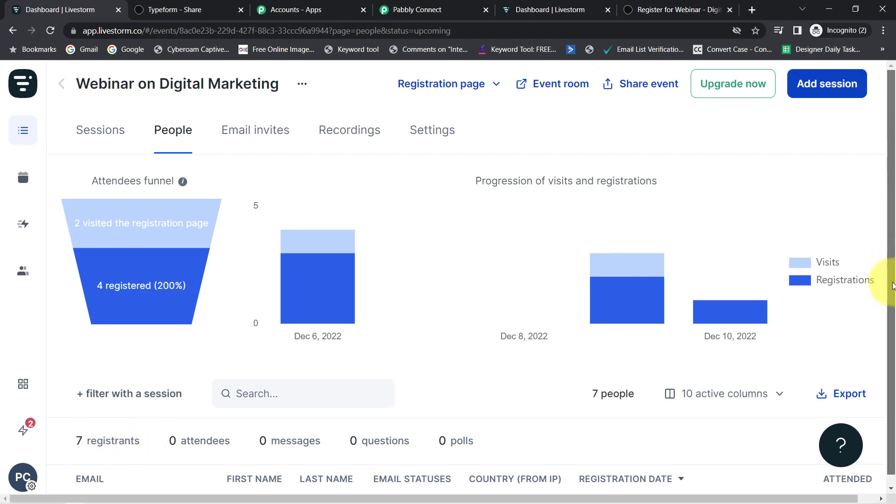
scroll(829, 350, down, 3)
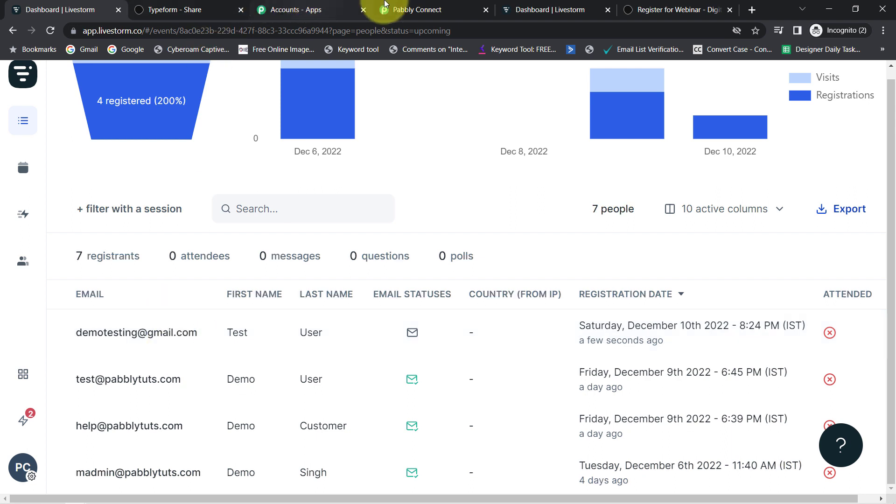
click(415, 9)
drag(887, 371, 882, 36)
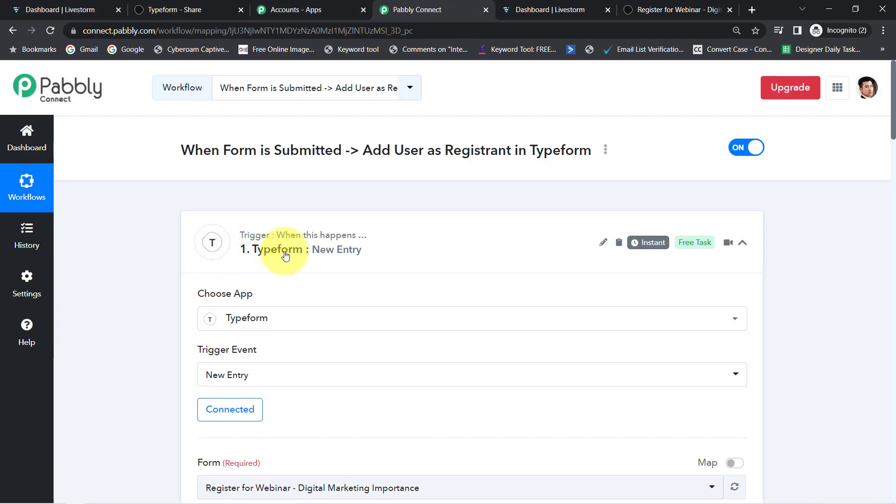
Collapse the trigger step, generate the workflow's Share link from the ⋮ menu, and select it
click(286, 254)
click(285, 255)
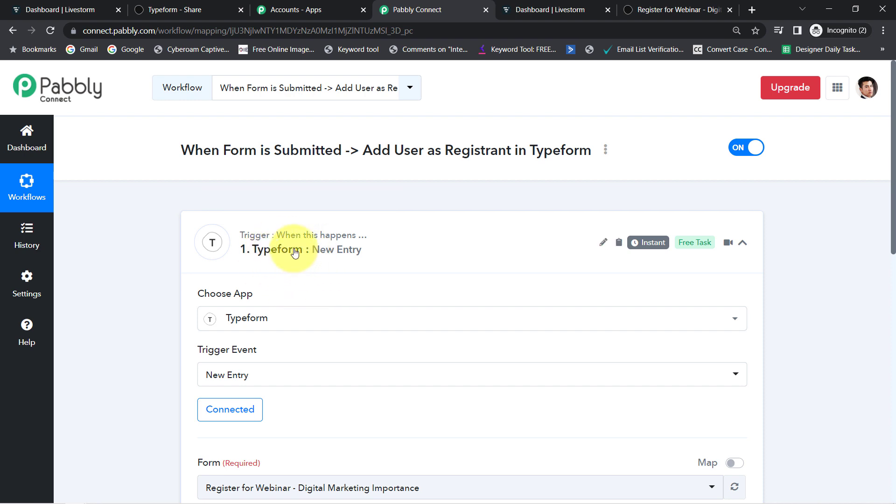
click(293, 251)
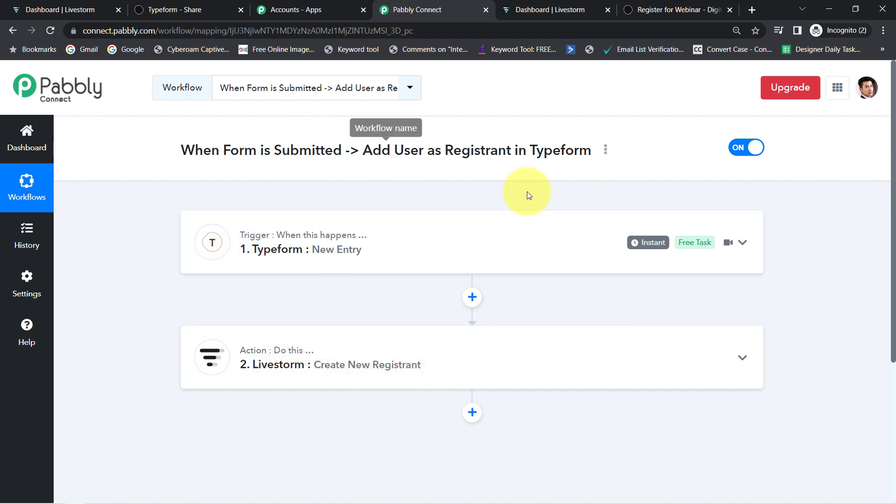
click(606, 151)
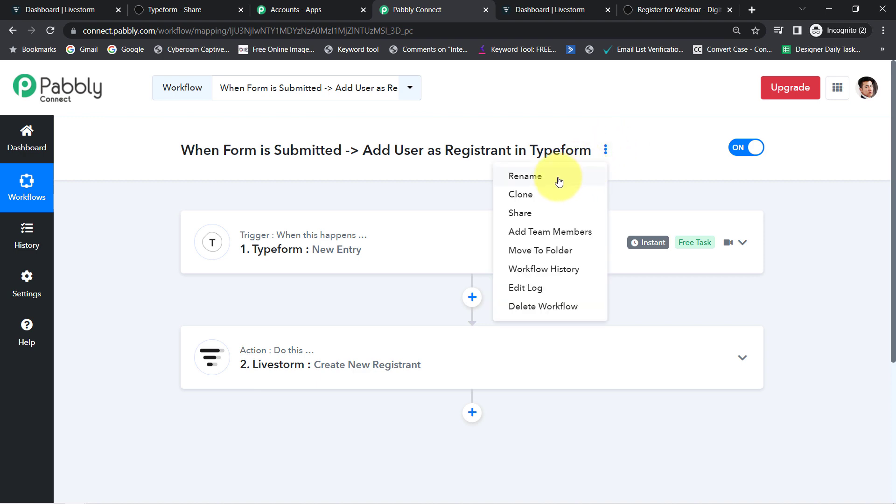
click(524, 210)
triple_click(371, 294)
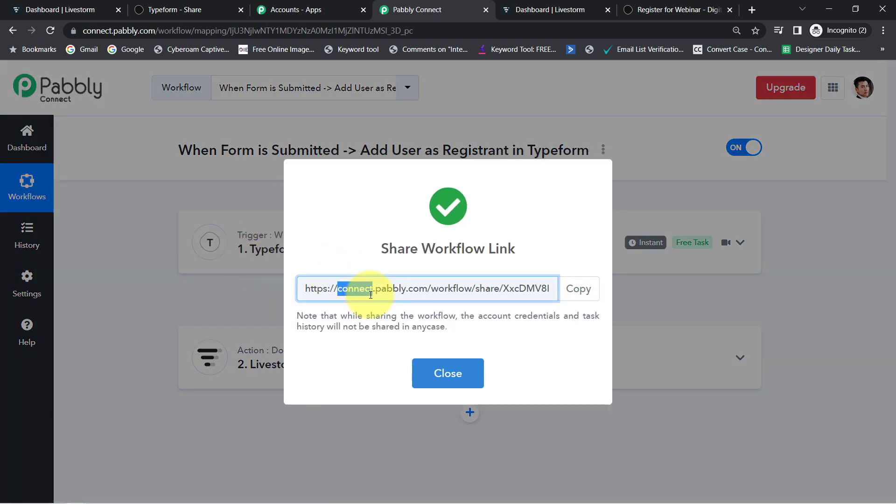